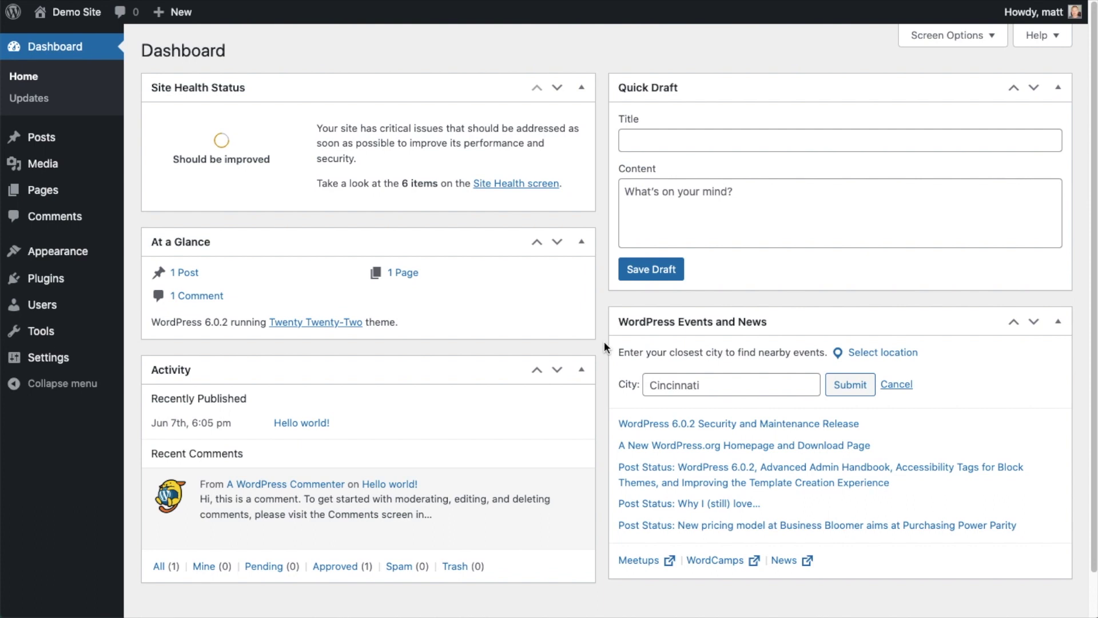
Step: Go to the empty Plugins page and start adding a new plugin
left_click(50, 281)
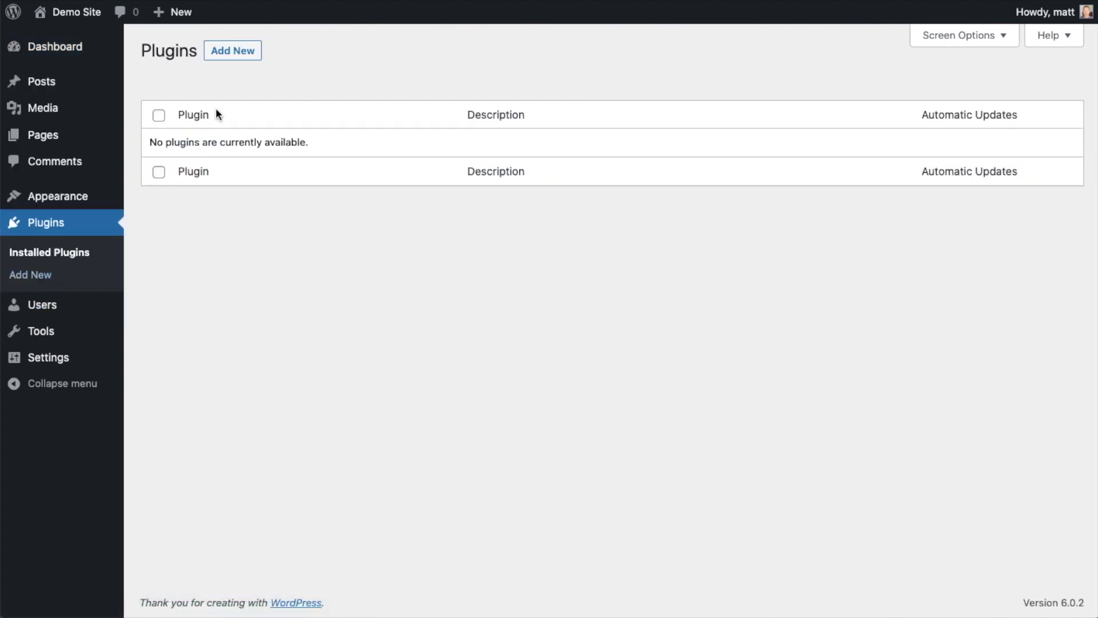
left_click(240, 60)
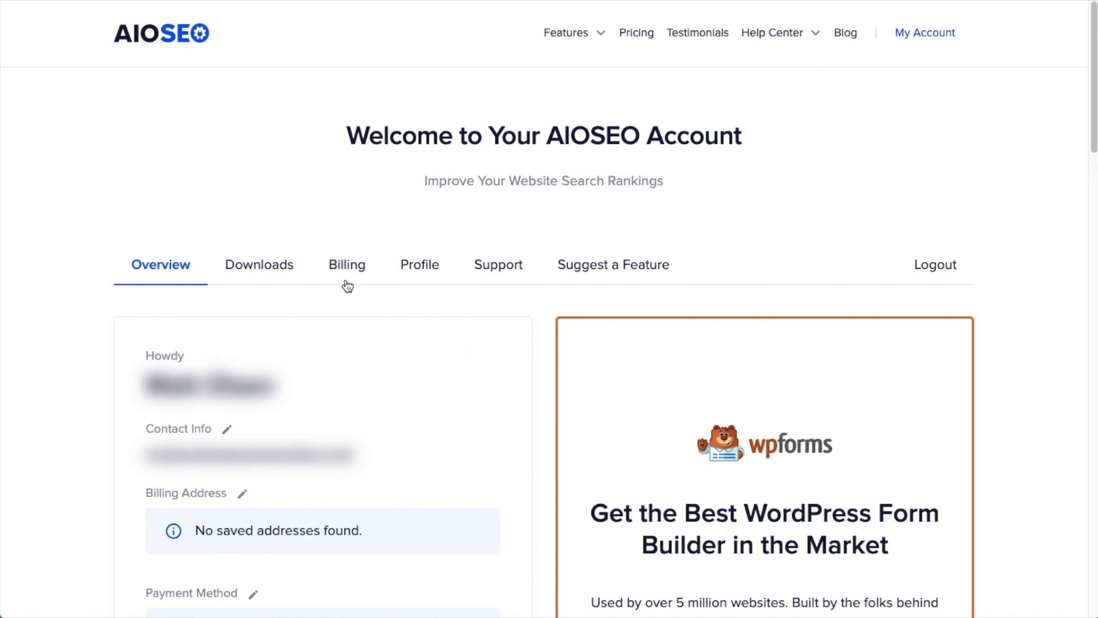
Step: Download the AIOSEO plugin zip from the account's Downloads tab
left_click(277, 270)
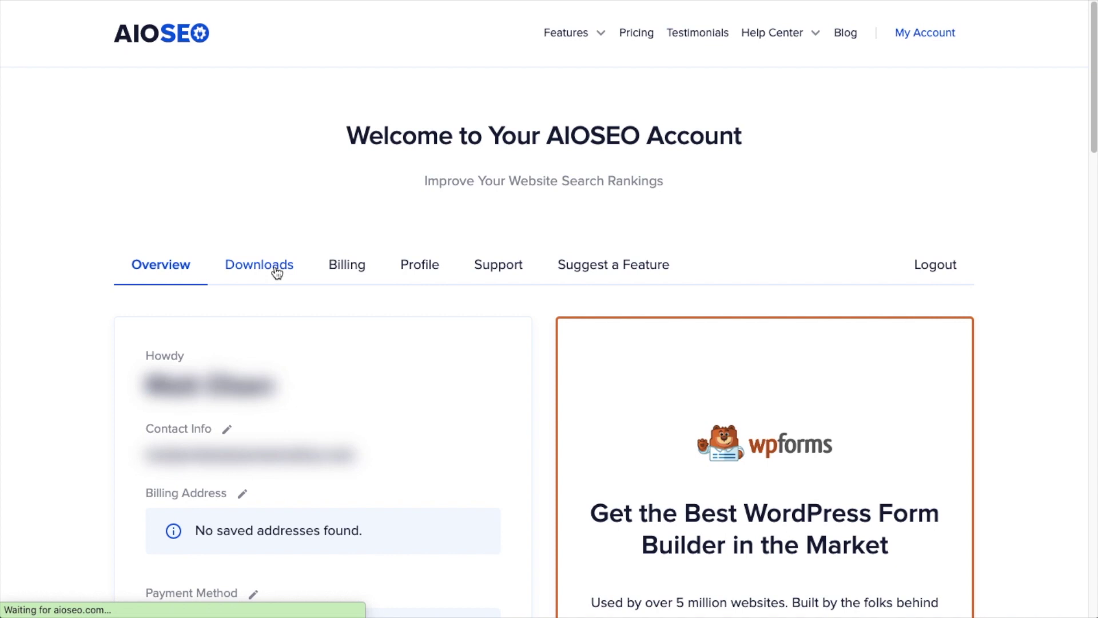
left_click(836, 367)
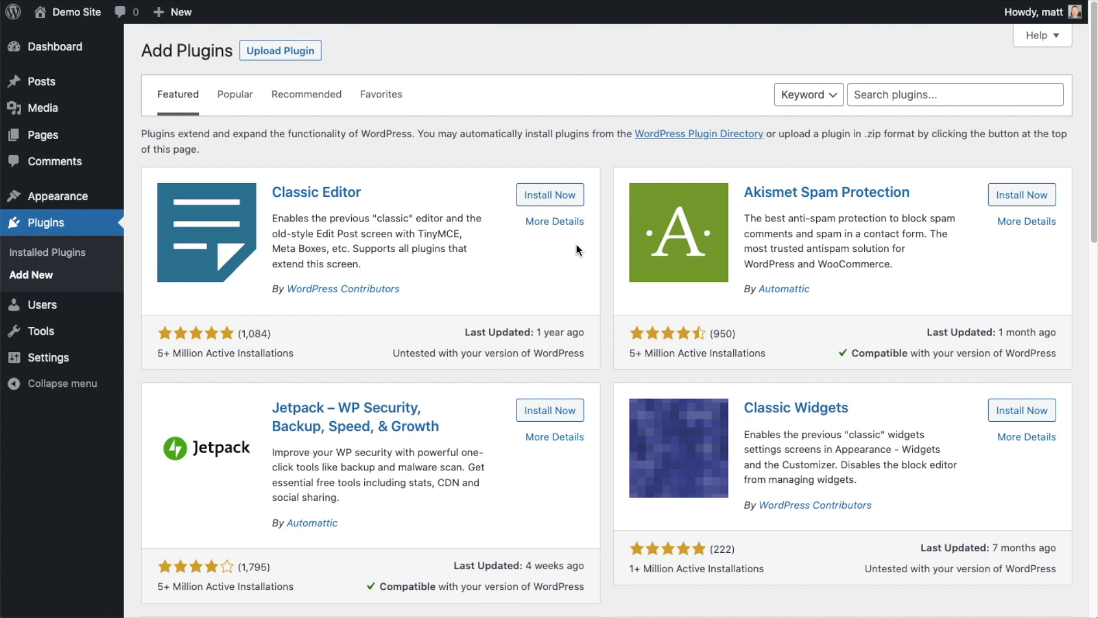
Step: Upload aioseo-pro-v4.2.4.2.zip from the Downloads folder and install it
left_click(290, 51)
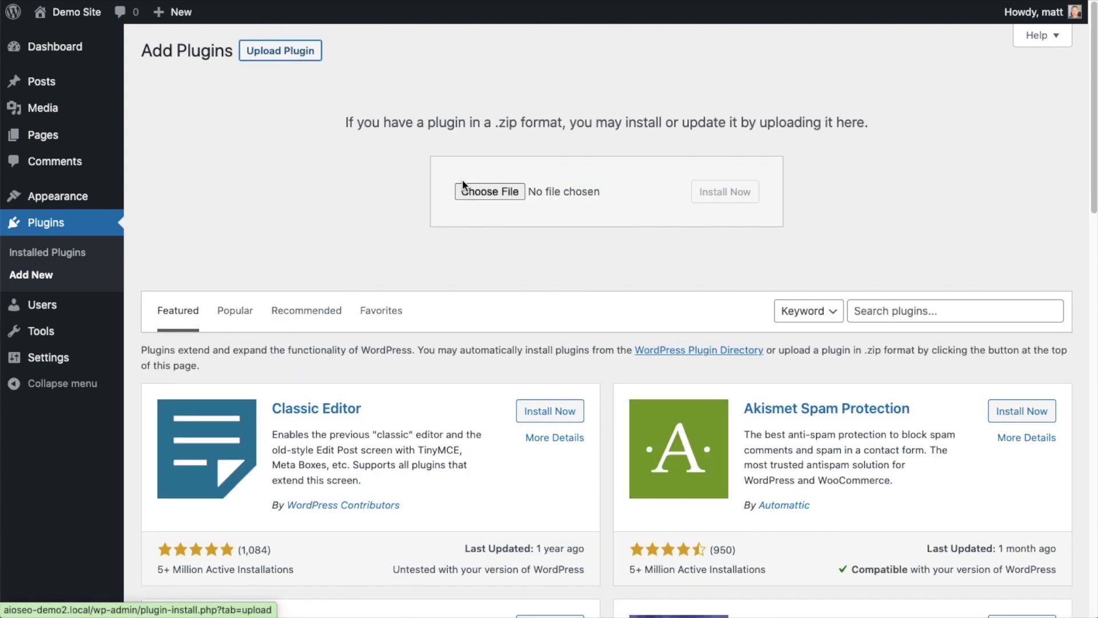
left_click(491, 194)
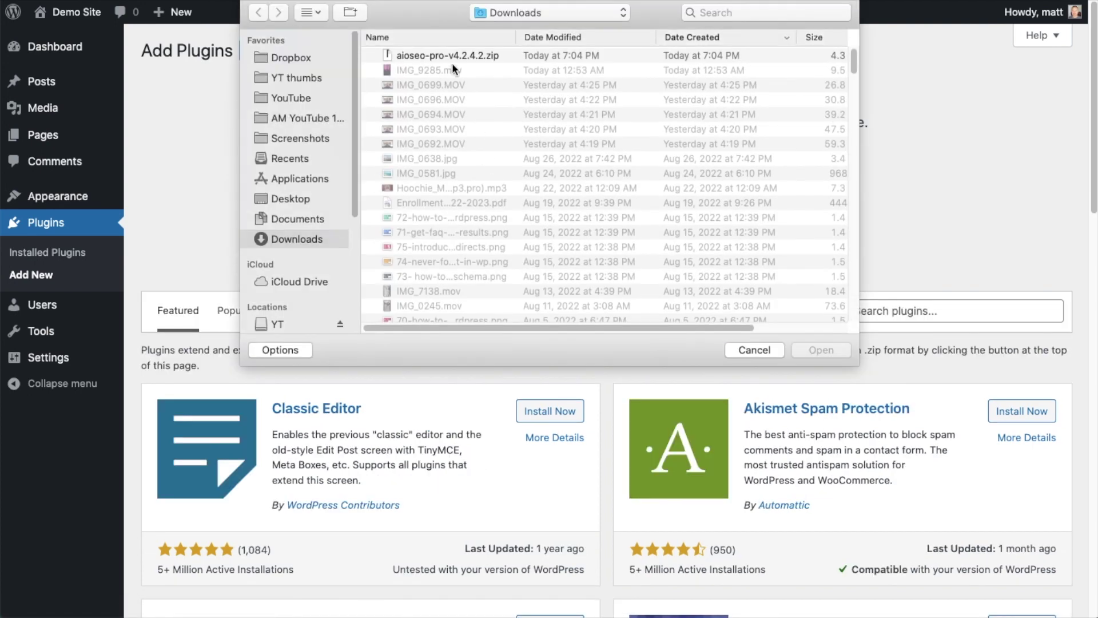
double_click(441, 55)
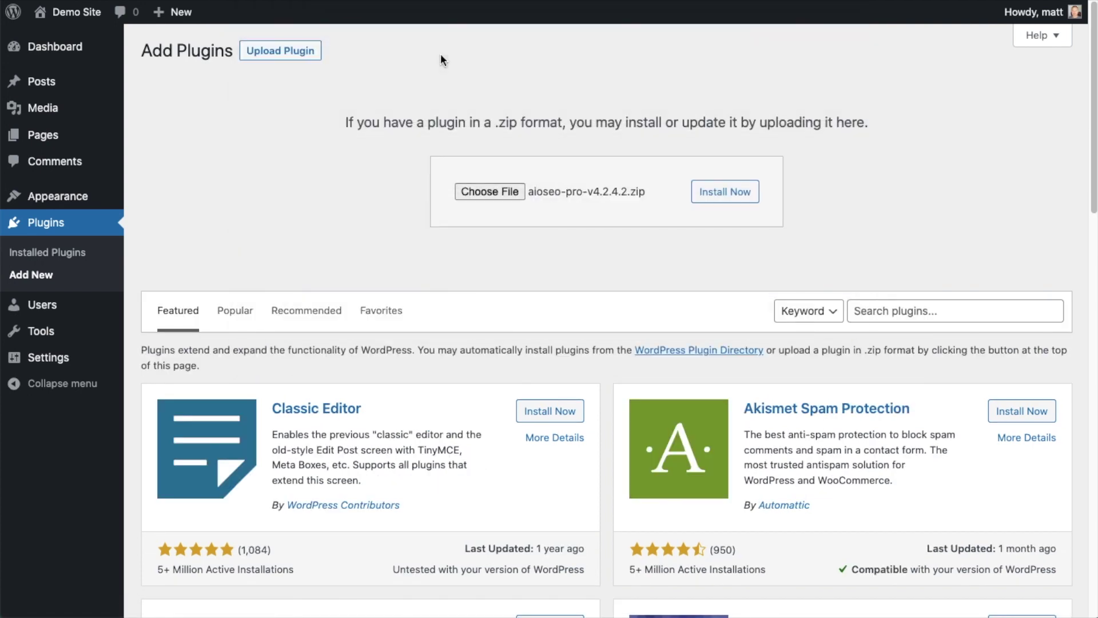
left_click(710, 197)
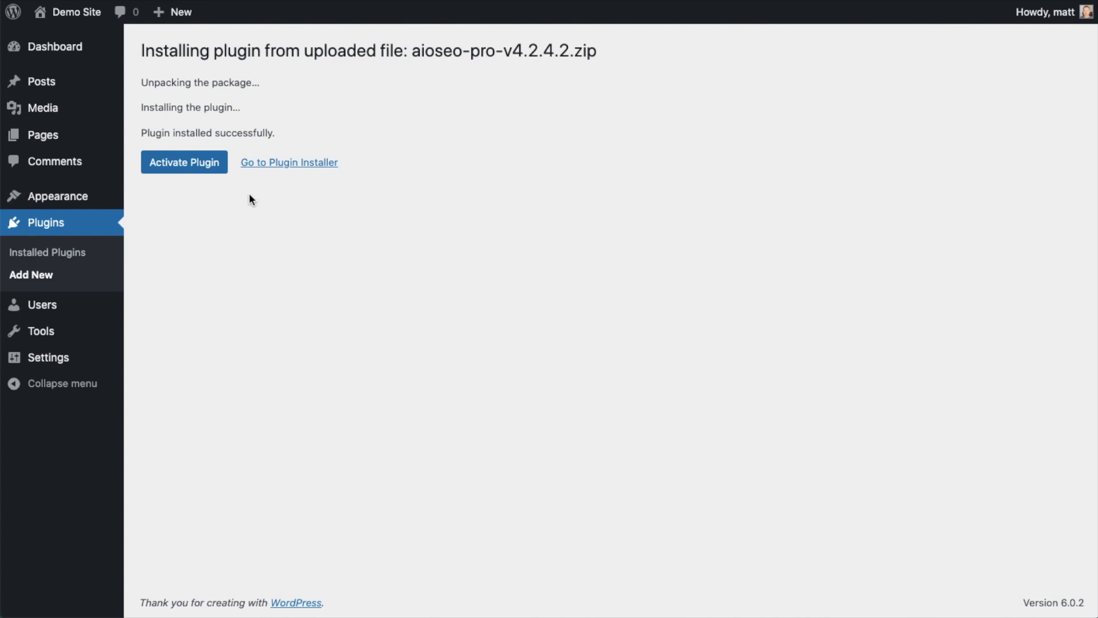
Step: Activate All in One SEO Pro and skip its setup wizard to the dashboard
left_click(177, 162)
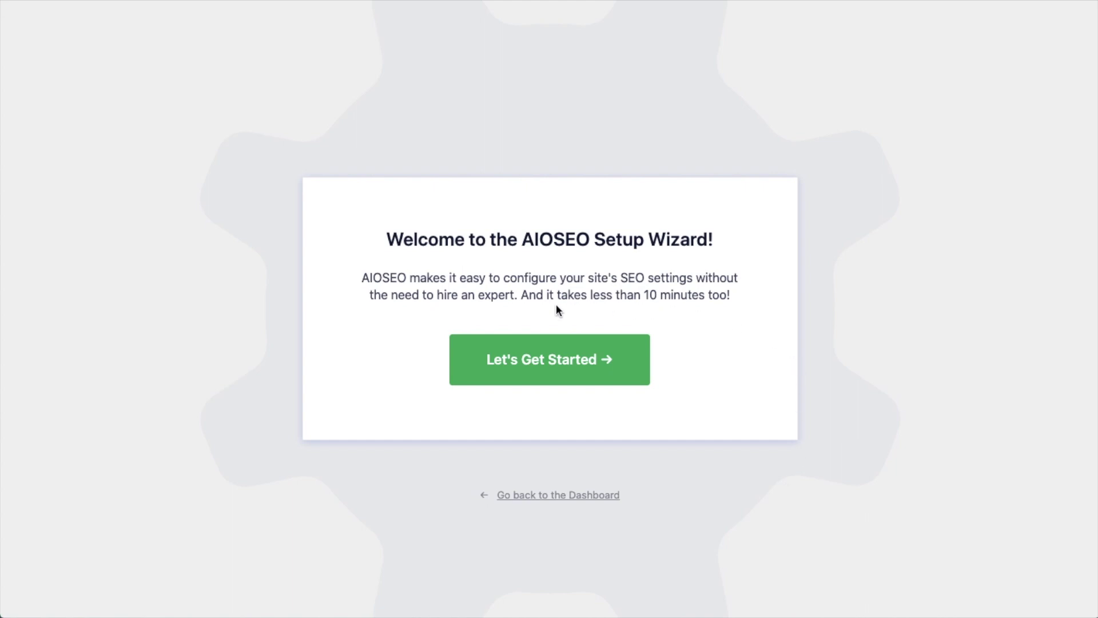
left_click(557, 503)
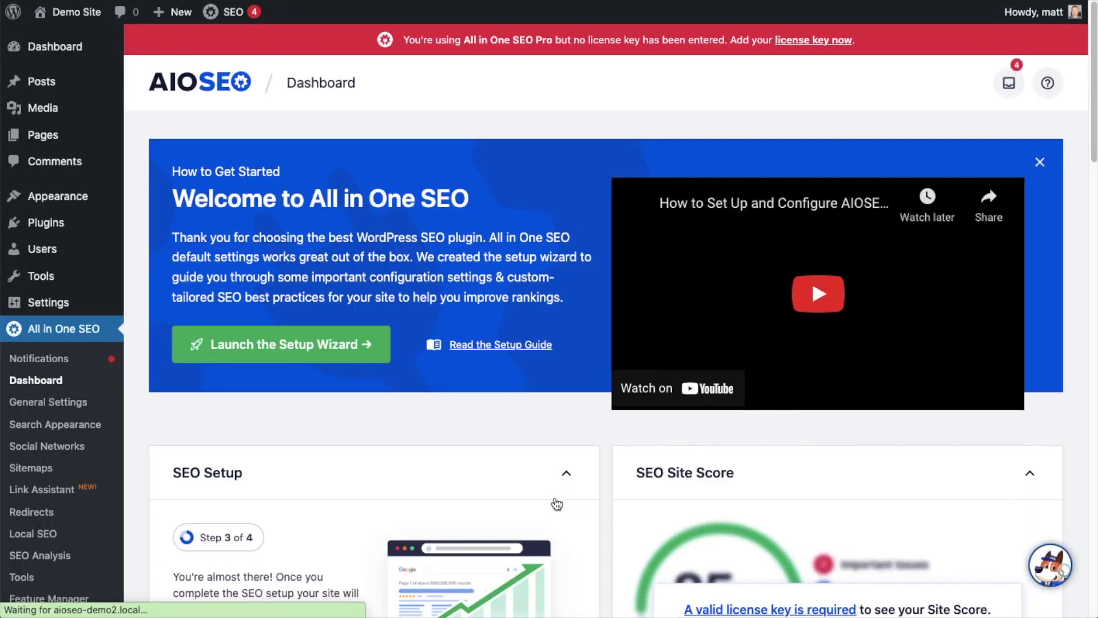
Step: Follow the 'A valid license key is required' link to the account's Pro license
scroll(605, 292, "down", 7)
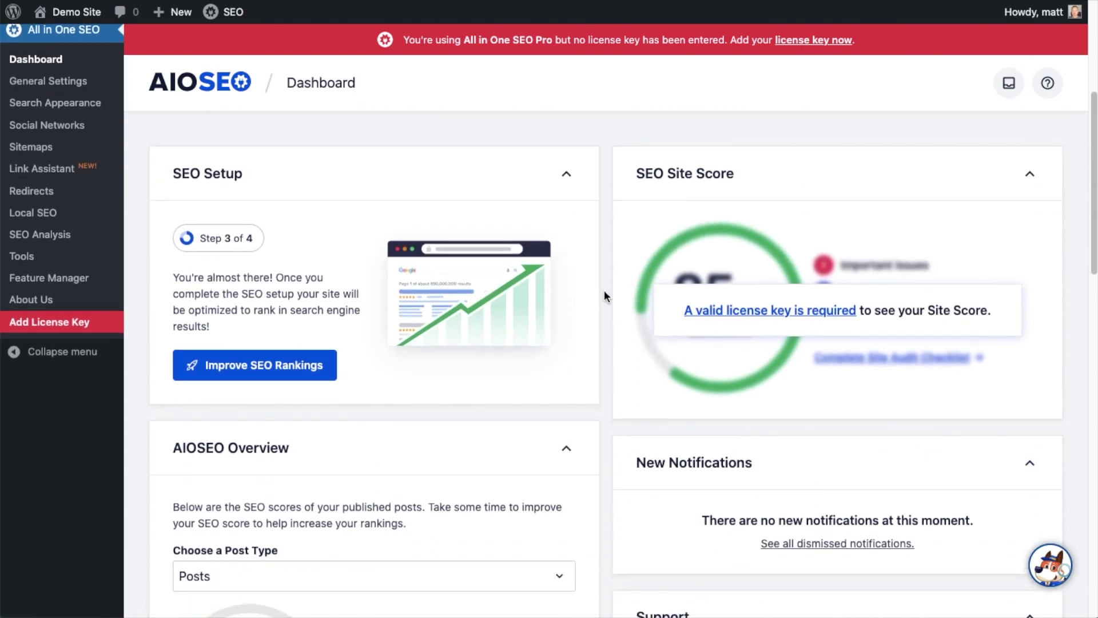
left_click(755, 223)
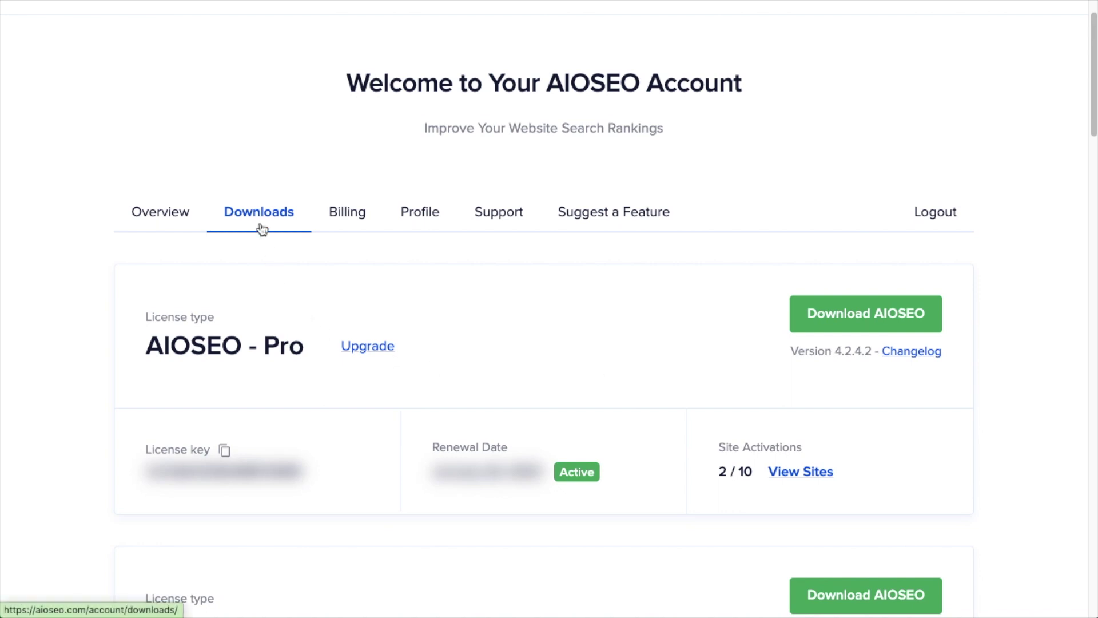
Step: Copy the AIOSEO Pro license key from the Downloads tab
left_click(224, 451)
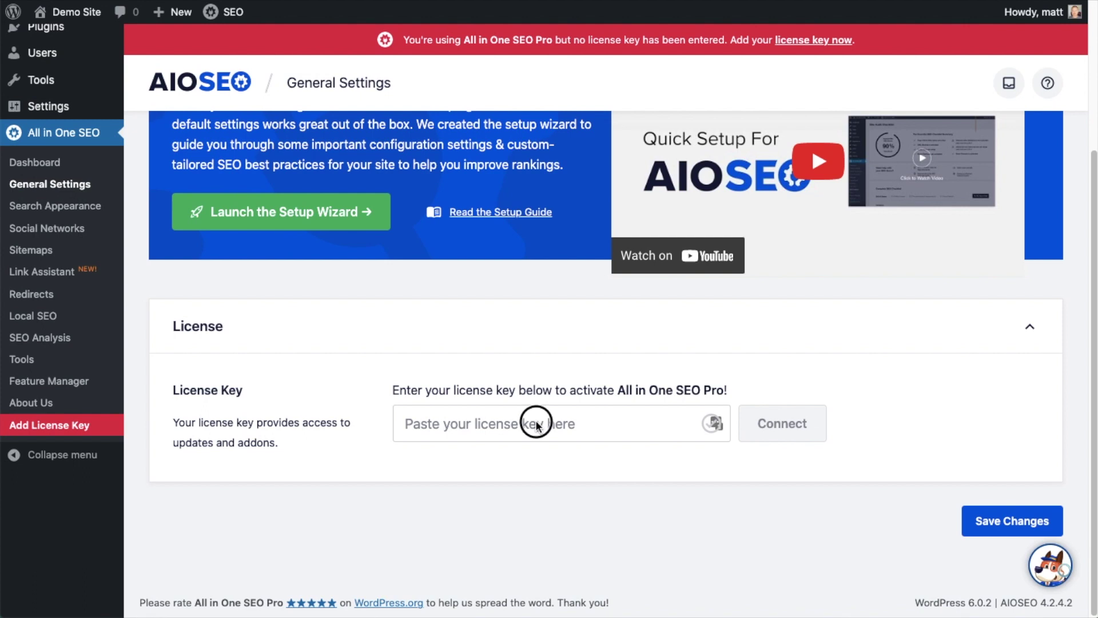
Step: Paste and connect the Pro license key, save the settings, and return to the Dashboard
left_click(497, 422)
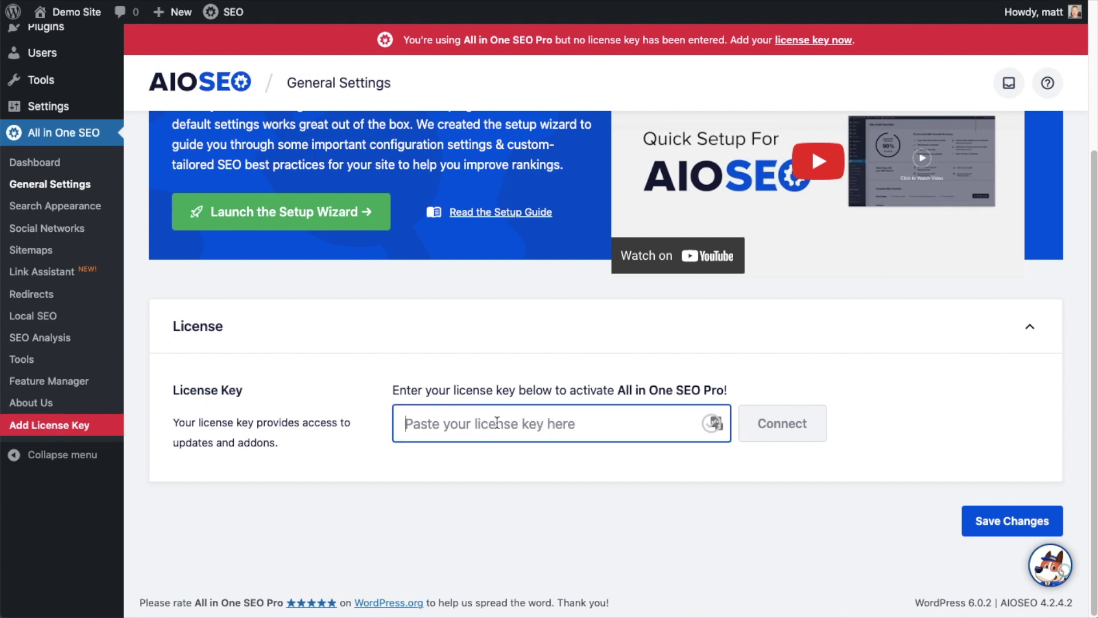
key("ctrl+v")
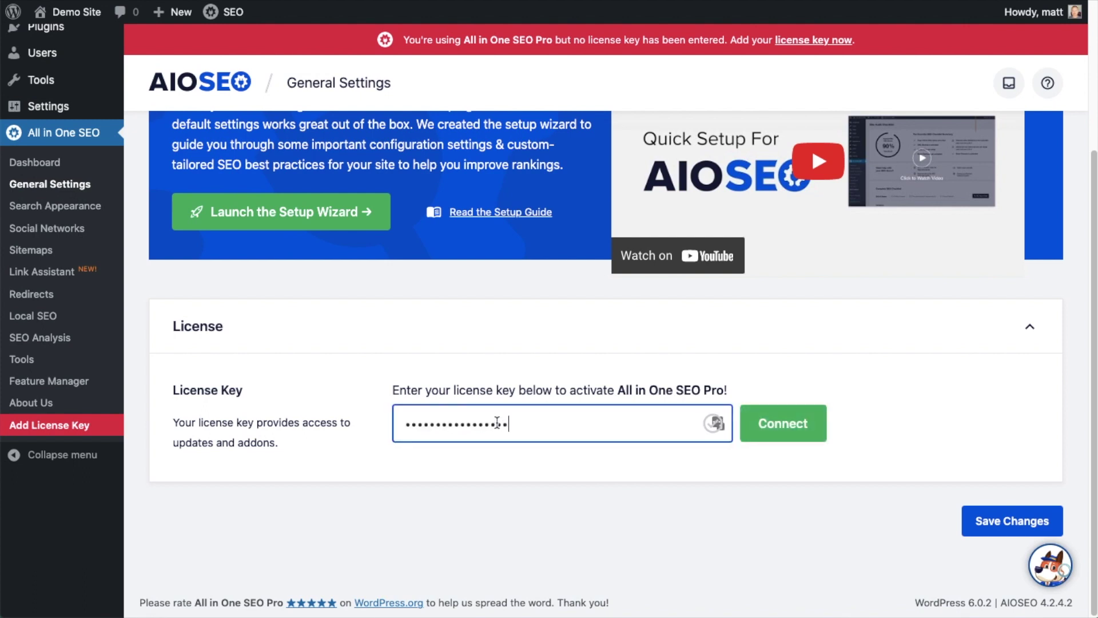
left_click(789, 423)
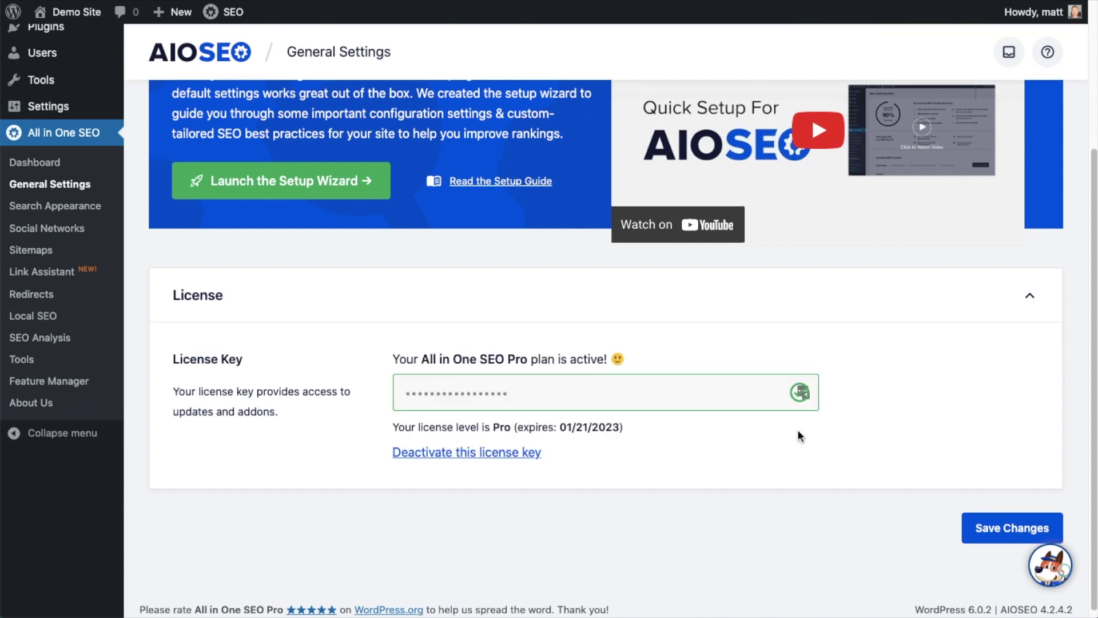
left_click(1019, 529)
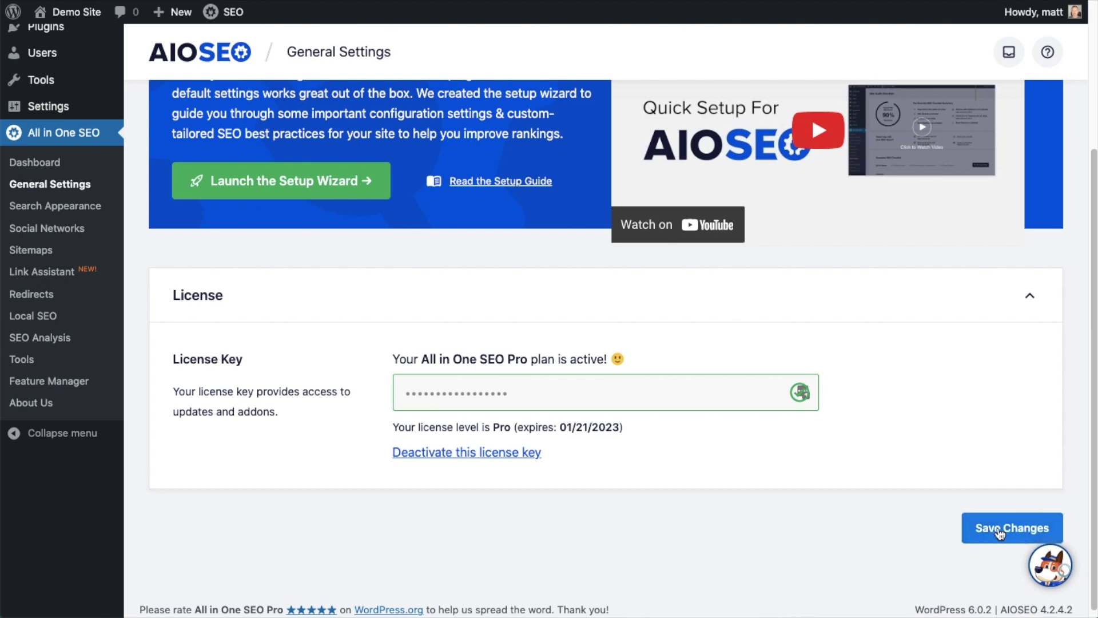
scroll(999, 534, "up", 4)
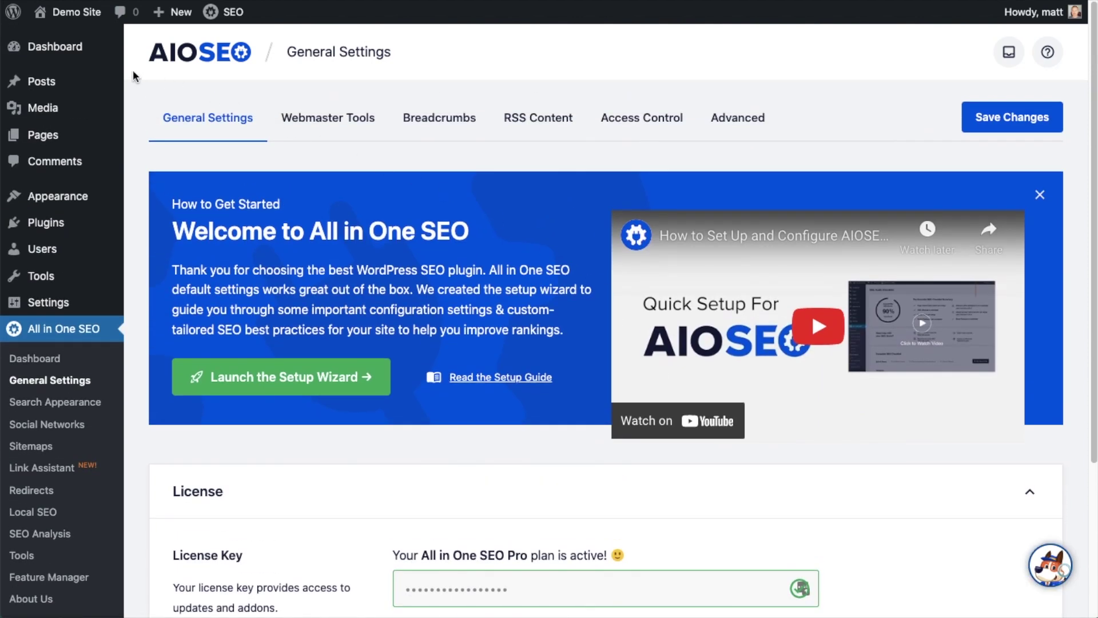
left_click(63, 57)
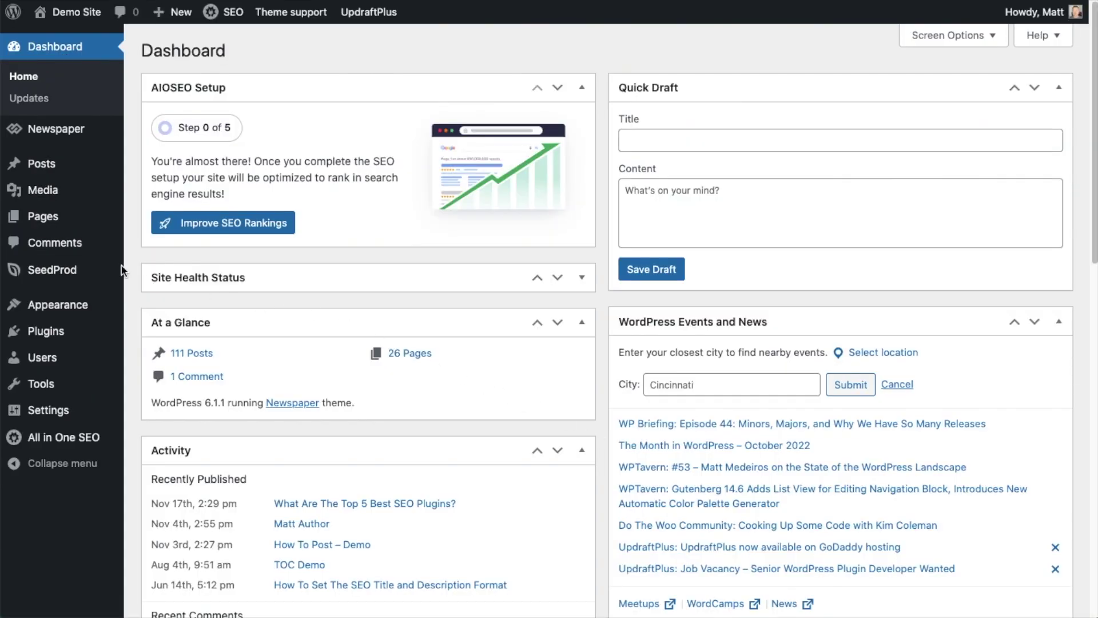
Step: Open the BasketBall Shoes - SeedProd page from SeedProd's Landing Pages list
left_click(43, 274)
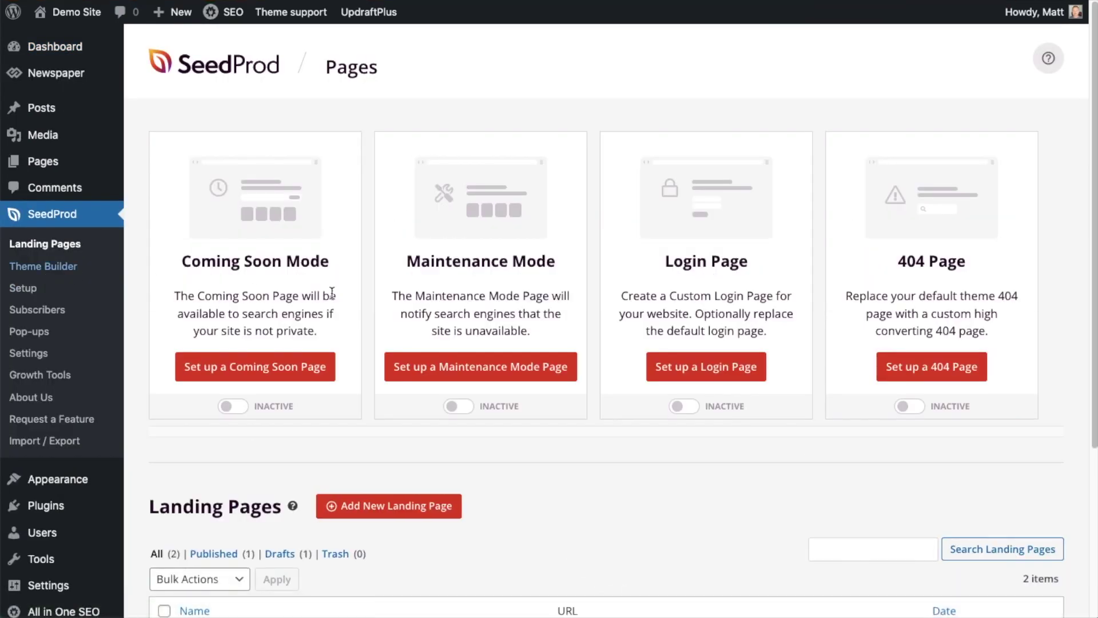
scroll(607, 335, "down", 4)
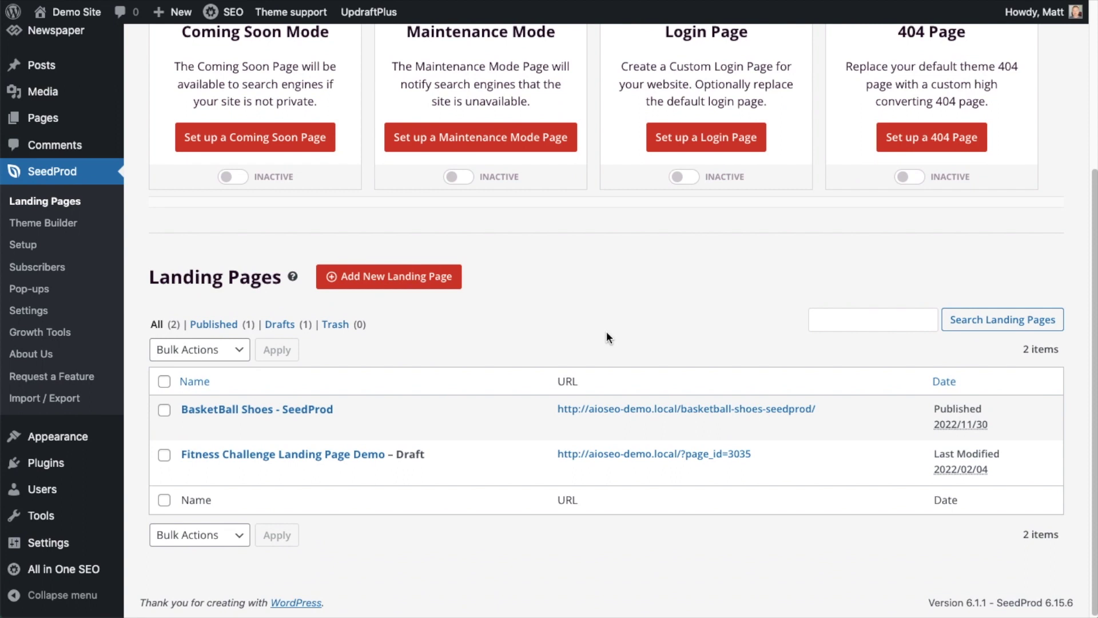
mouse_move(557, 397)
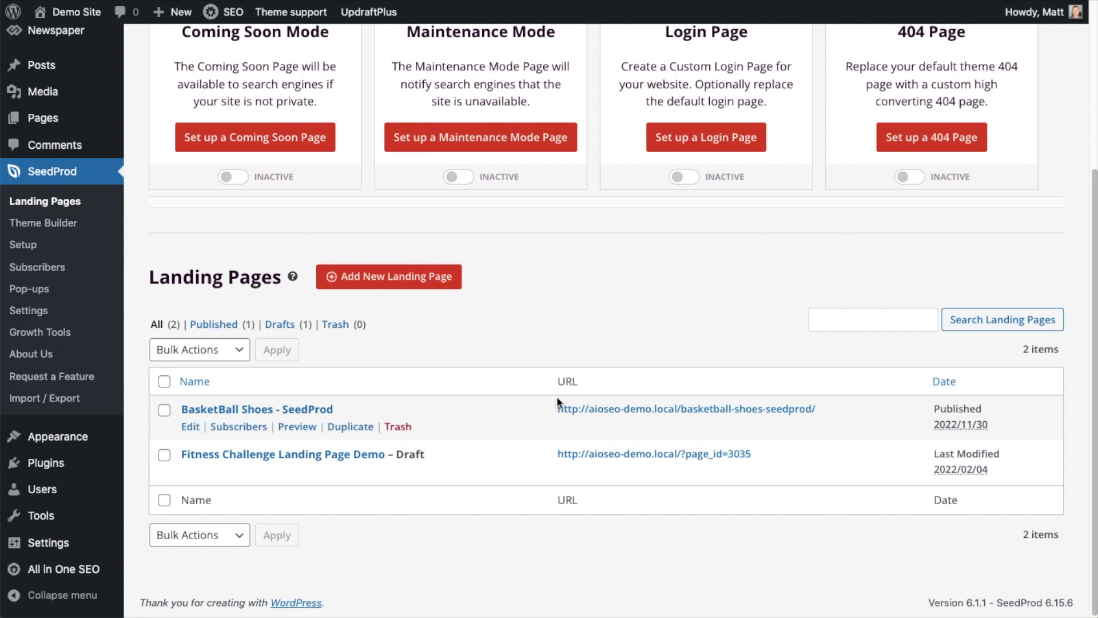
left_click(272, 410)
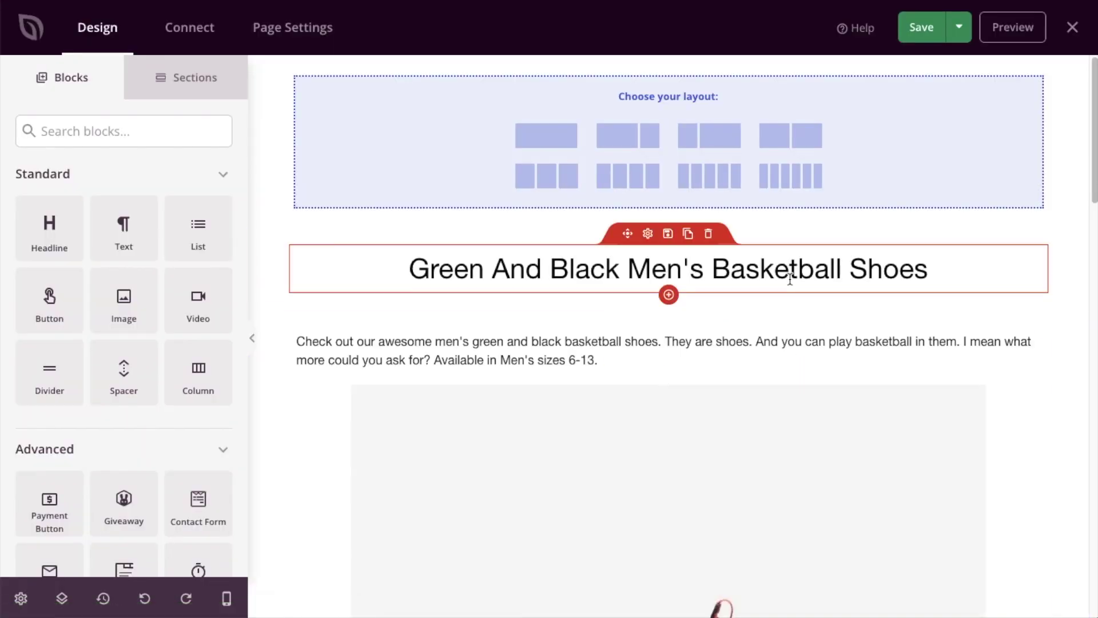
scroll(790, 280, "down", 3)
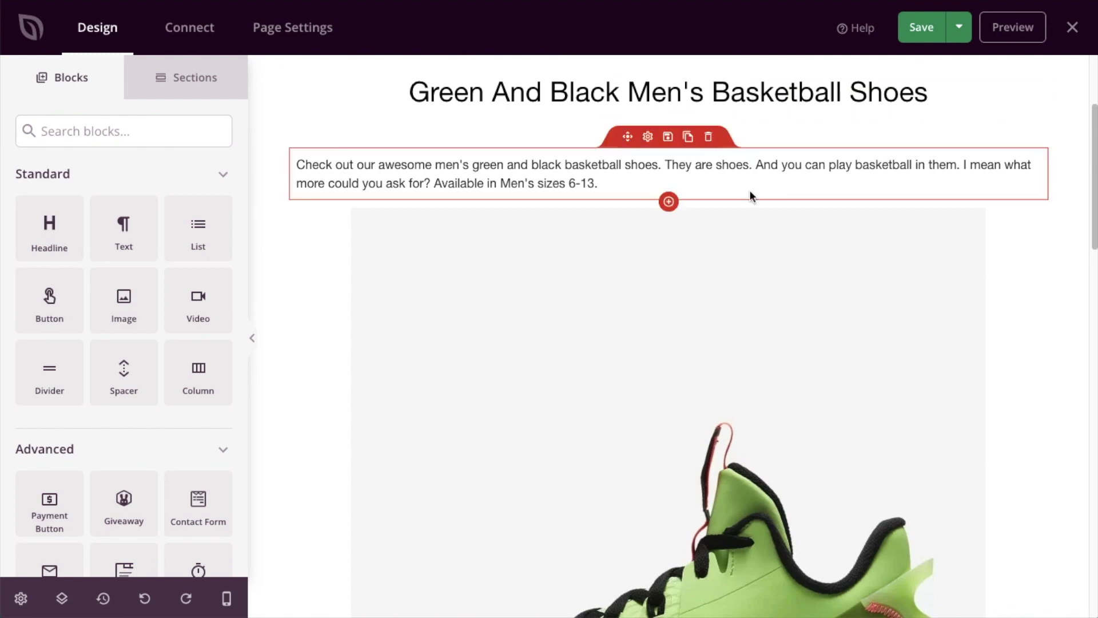
scroll(746, 226, "down", 7)
scroll(746, 229, "down", 14)
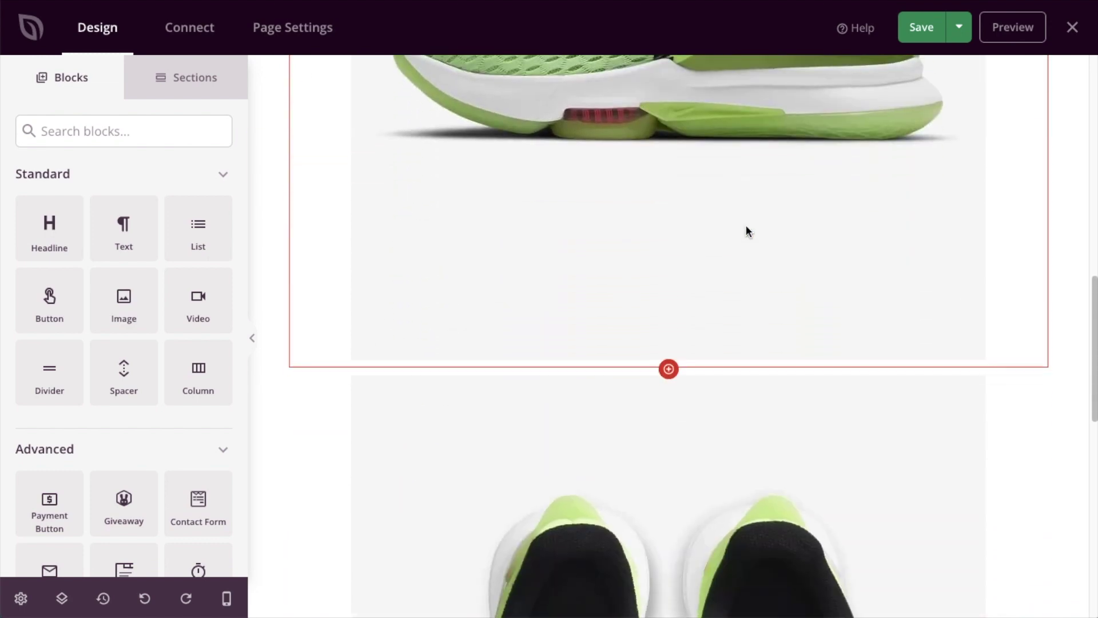
scroll(746, 231, "down", 1)
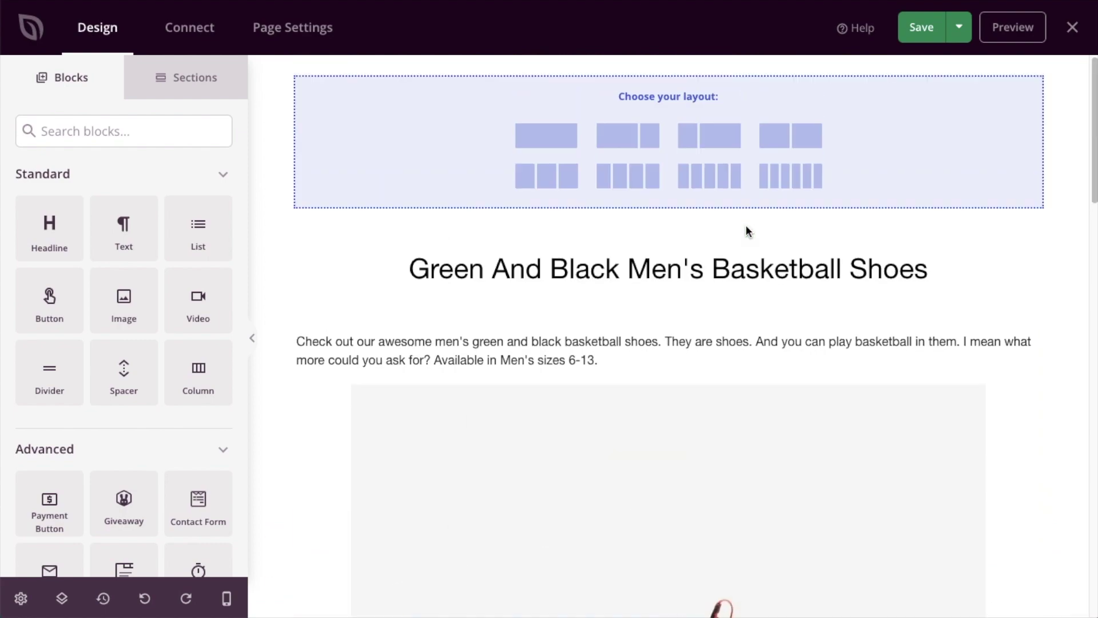
scroll(745, 225, "down", 8)
scroll(746, 225, "down", 5)
scroll(746, 225, "up", 7)
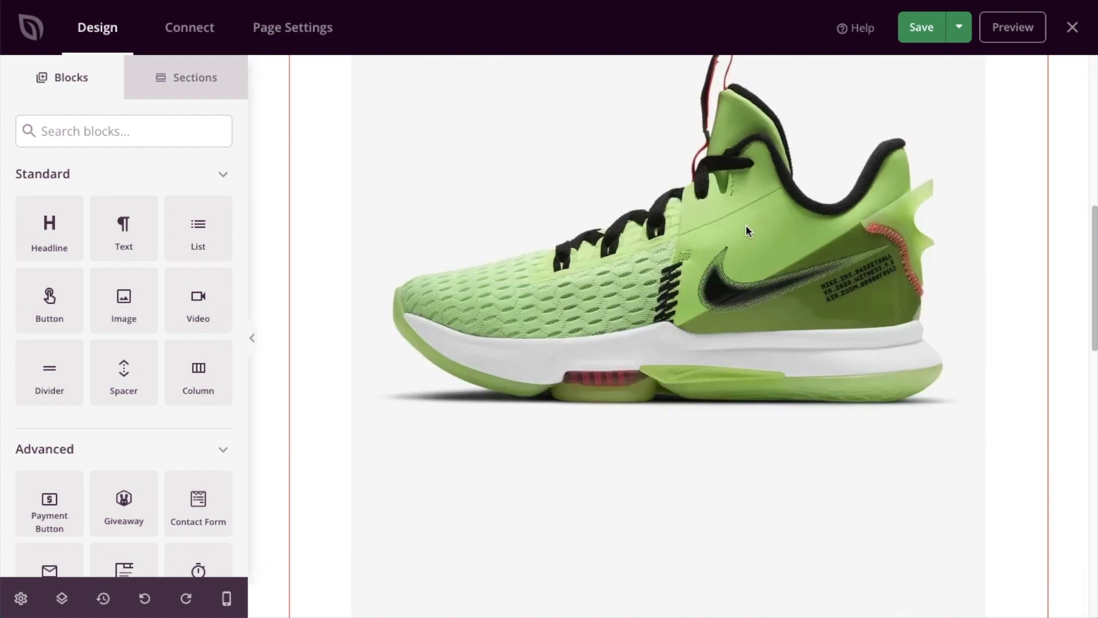
scroll(745, 229, "up", 10)
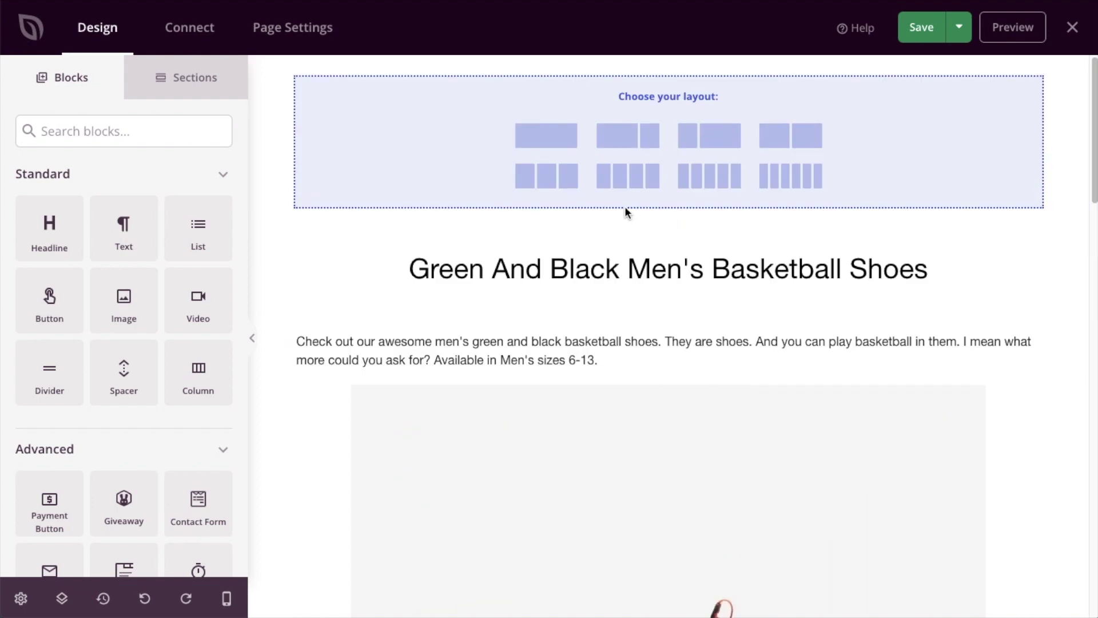
left_click(295, 34)
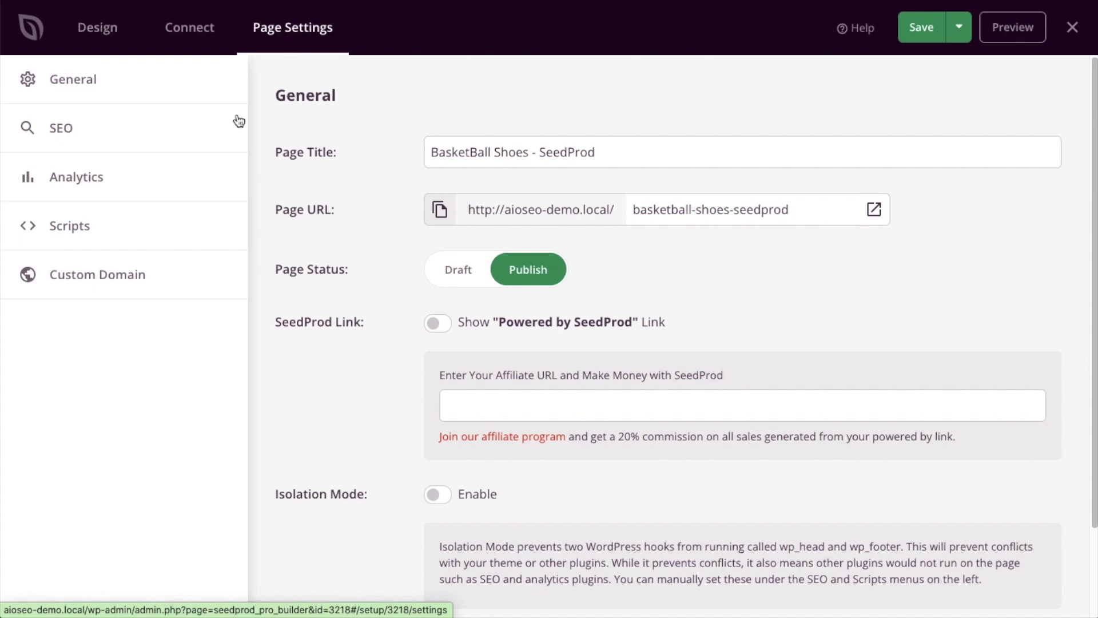
Step: Open the landing page's SEO settings and scroll down to the Focus Keyphrase field
left_click(66, 133)
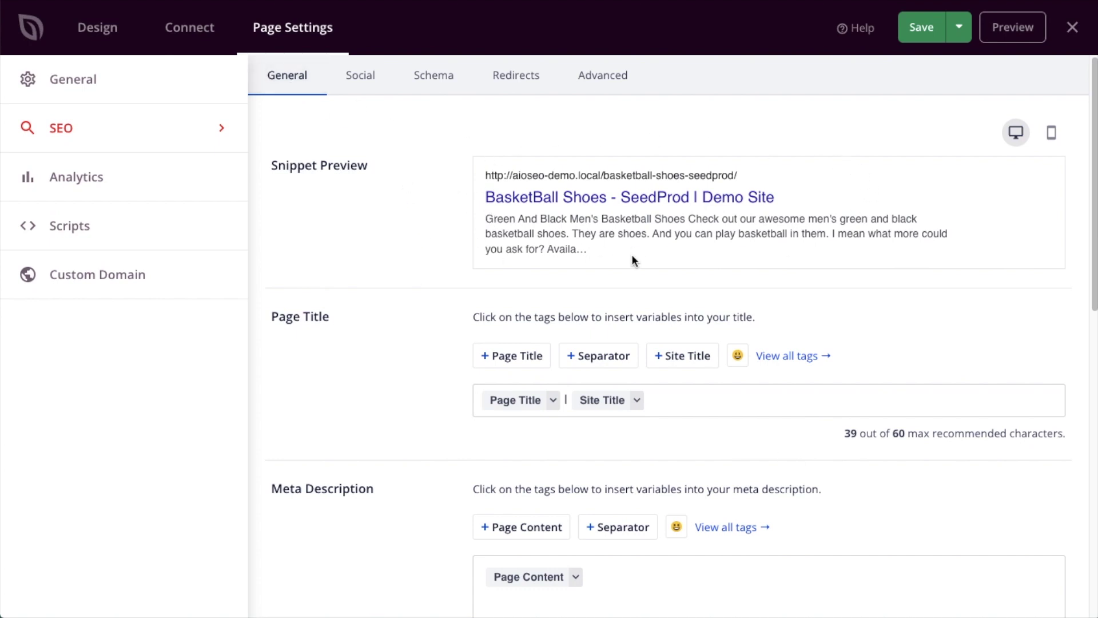
scroll(632, 254, "down", 3)
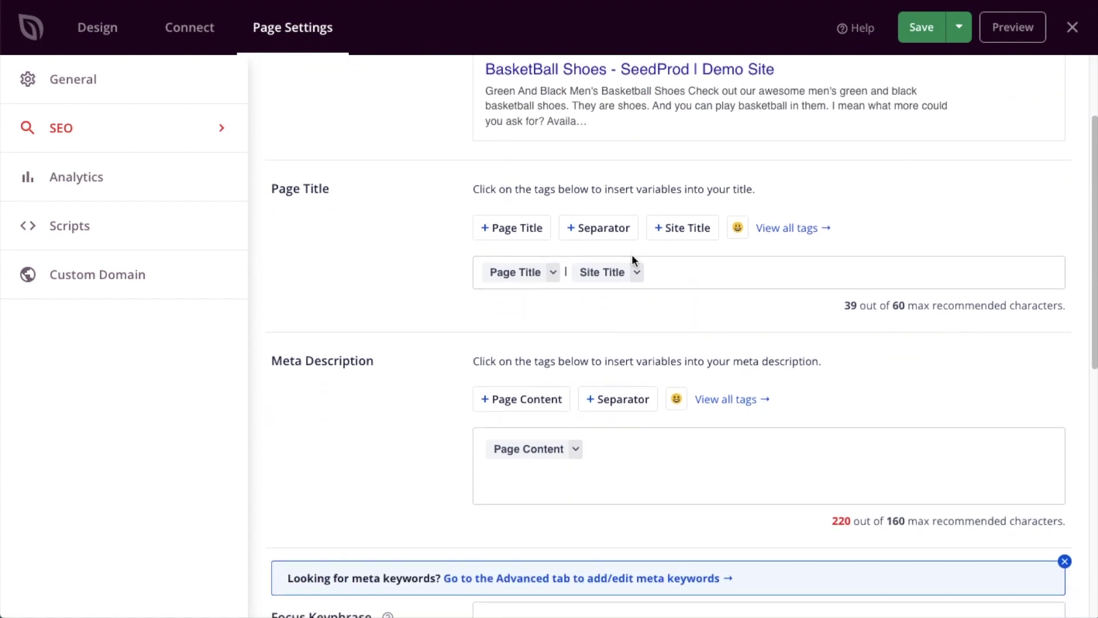
scroll(632, 256, "down", 1)
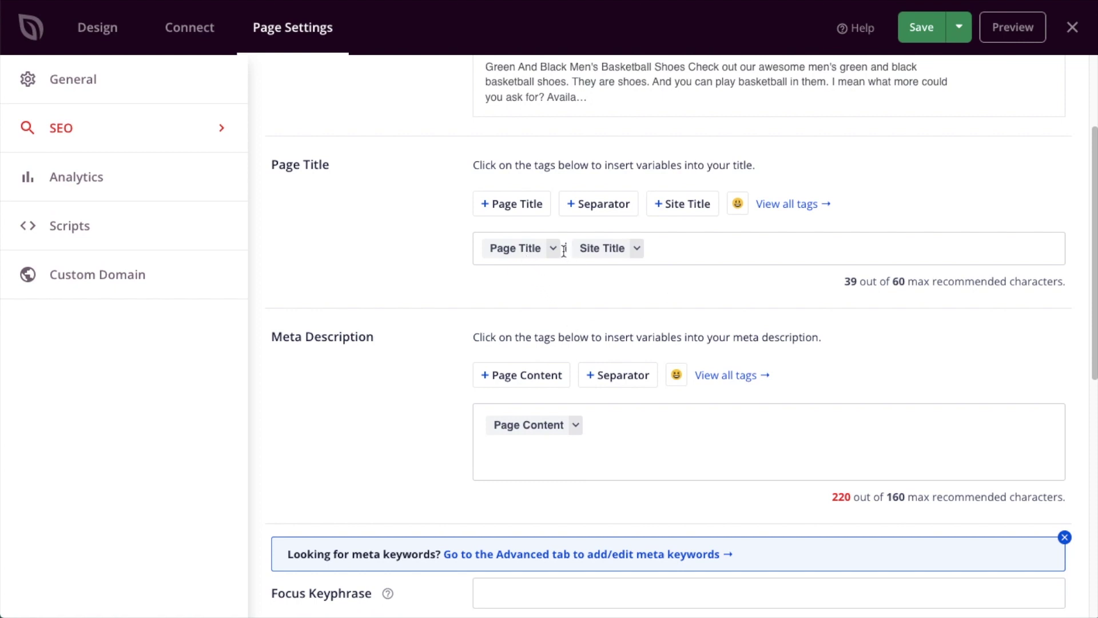
scroll(601, 259, "down", 2)
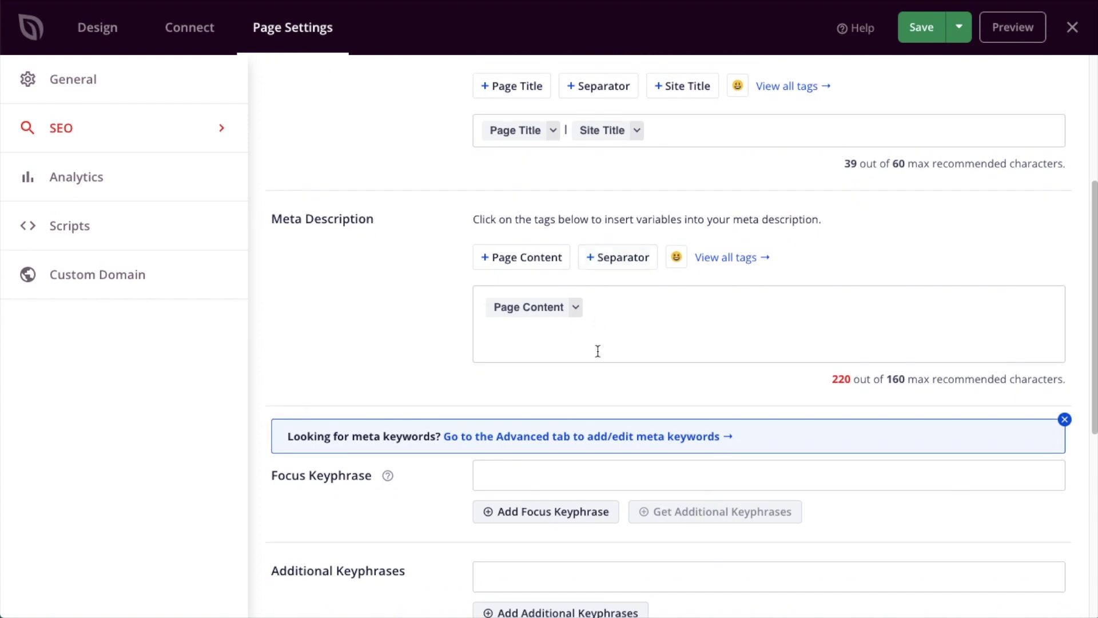
scroll(680, 334, "down", 5)
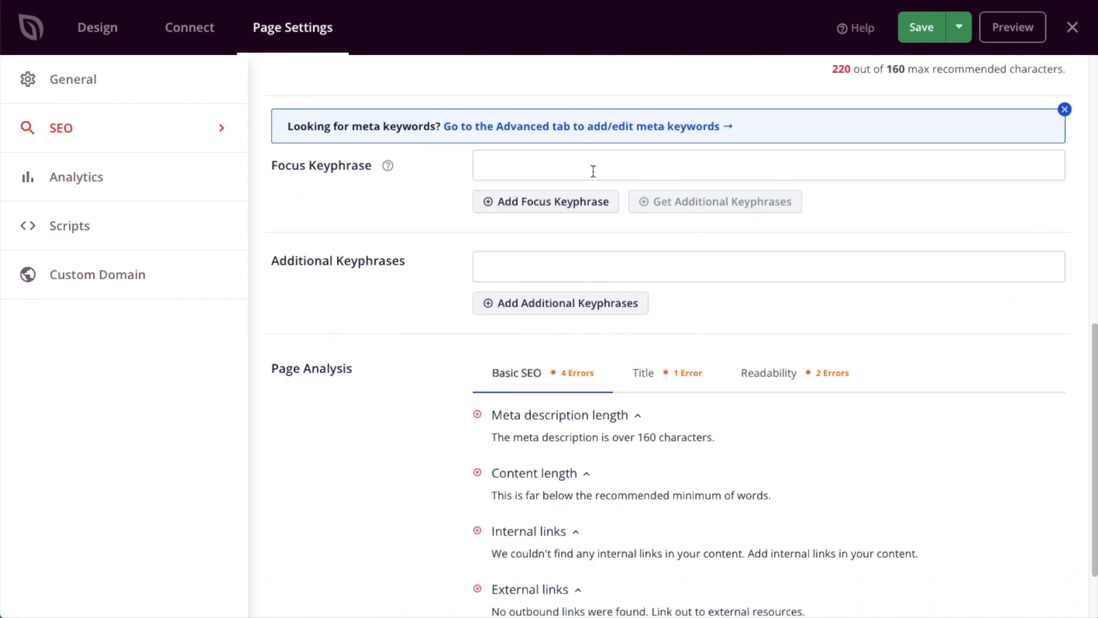
left_click(593, 172)
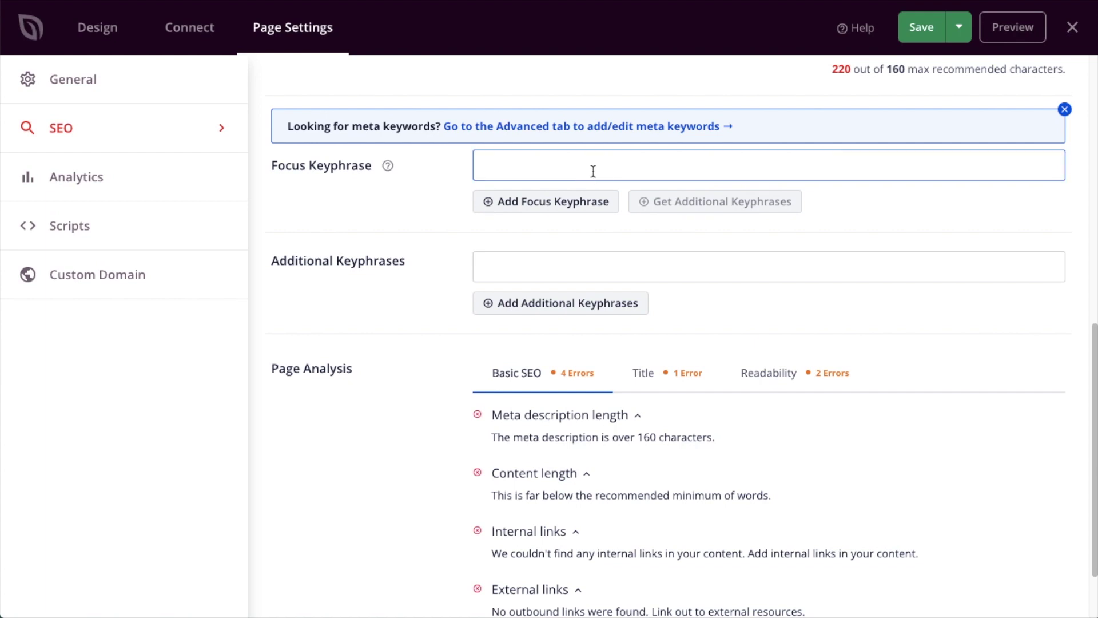
Step: Add 'Men's Basketball Shoes' as the focus keyphrase and review its 61/100 analysis
type("Men's Basketball Shoes")
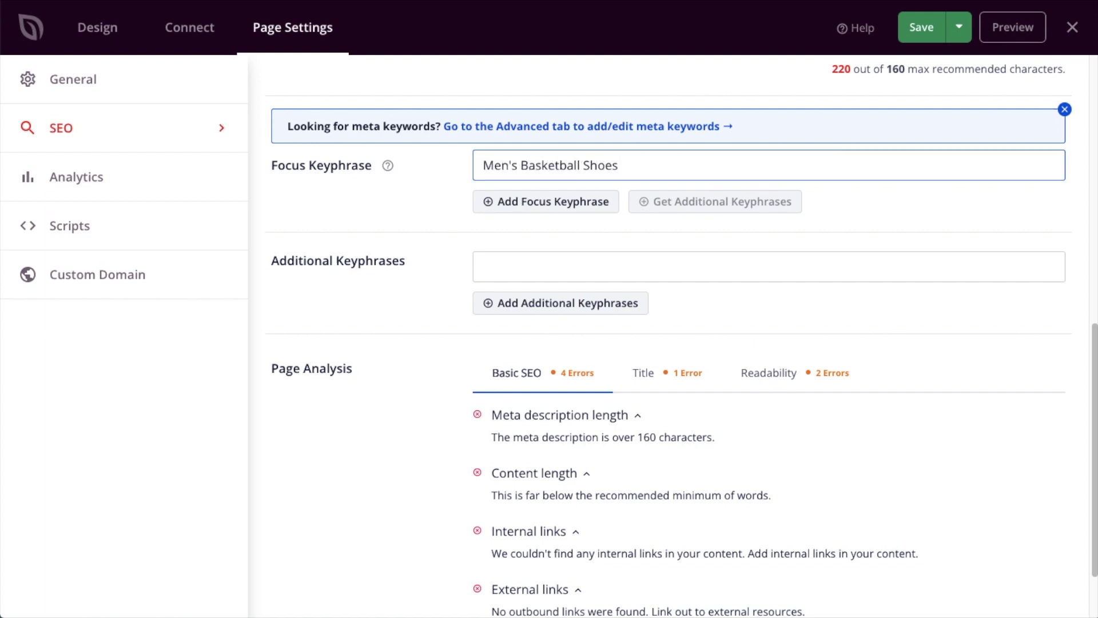
left_click(849, 198)
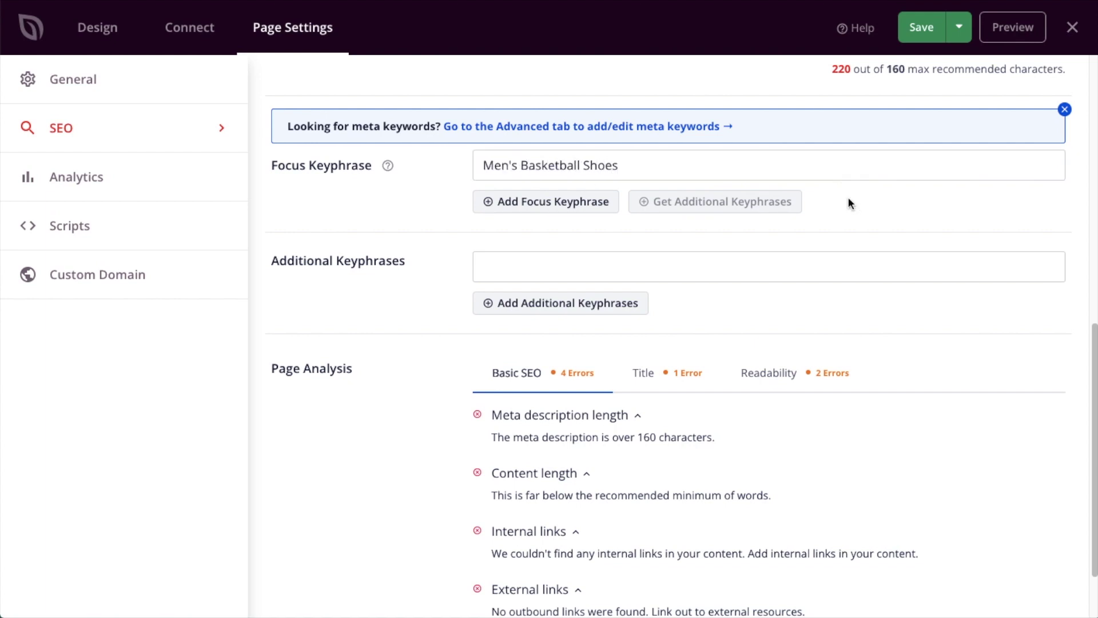
left_click(539, 210)
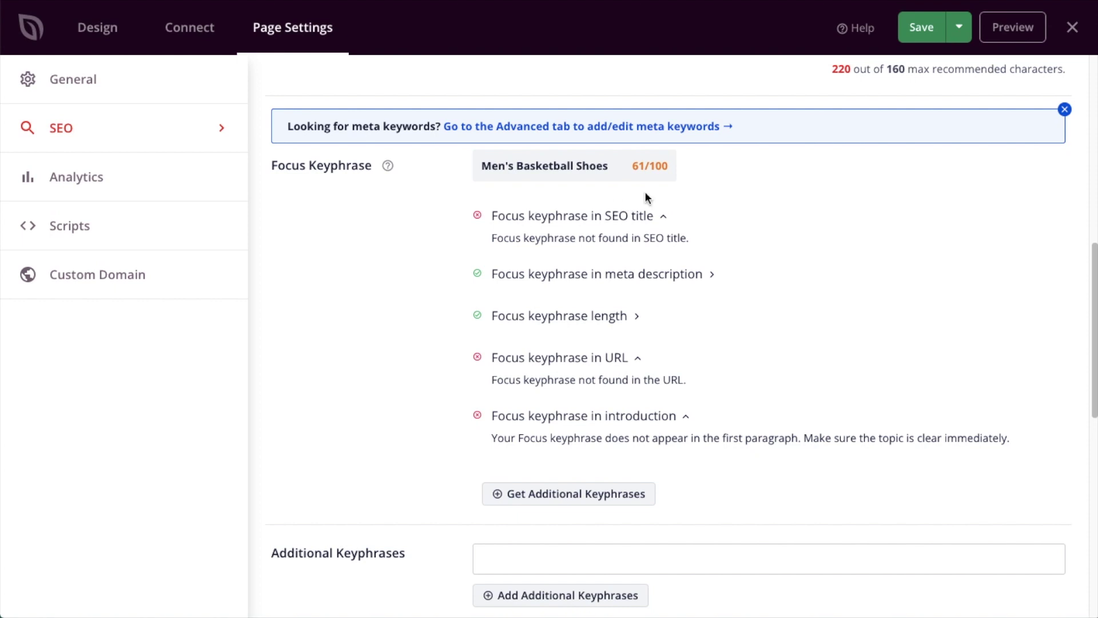
scroll(645, 197, "down", 2)
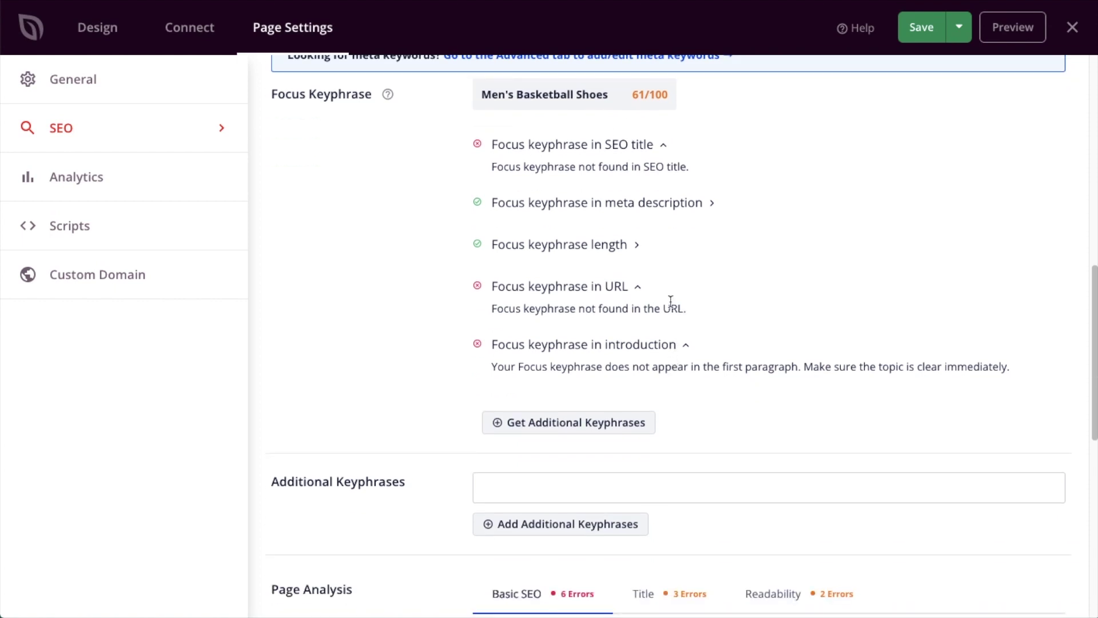
scroll(647, 198, "up", 10)
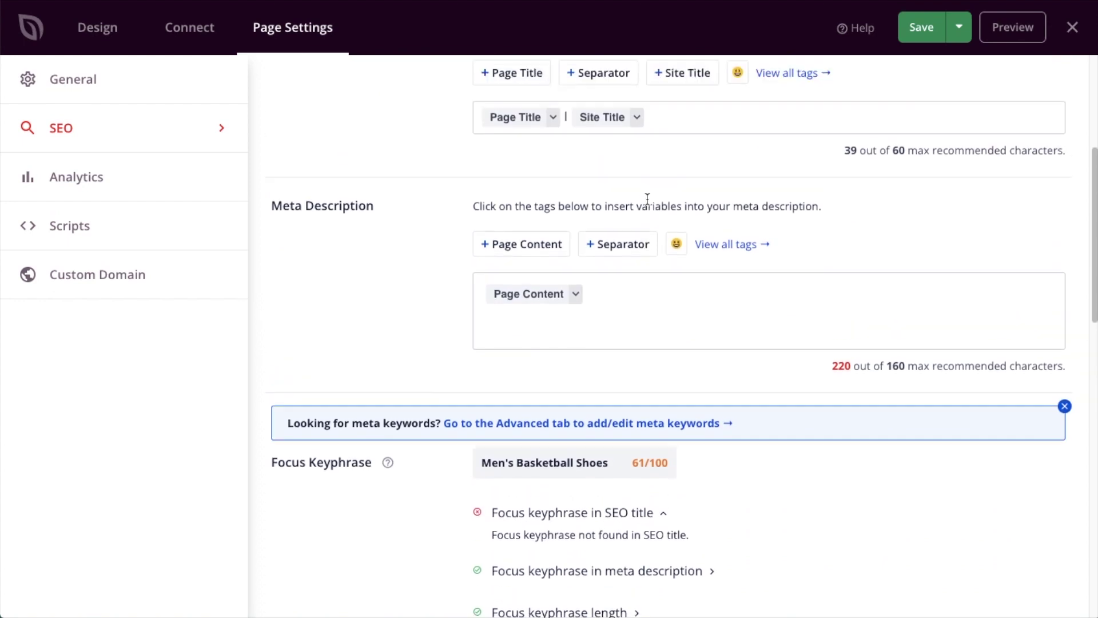
Step: Replace the page title with 'Men's Basketball Shoes' plus separator and site title tags
left_click(674, 294)
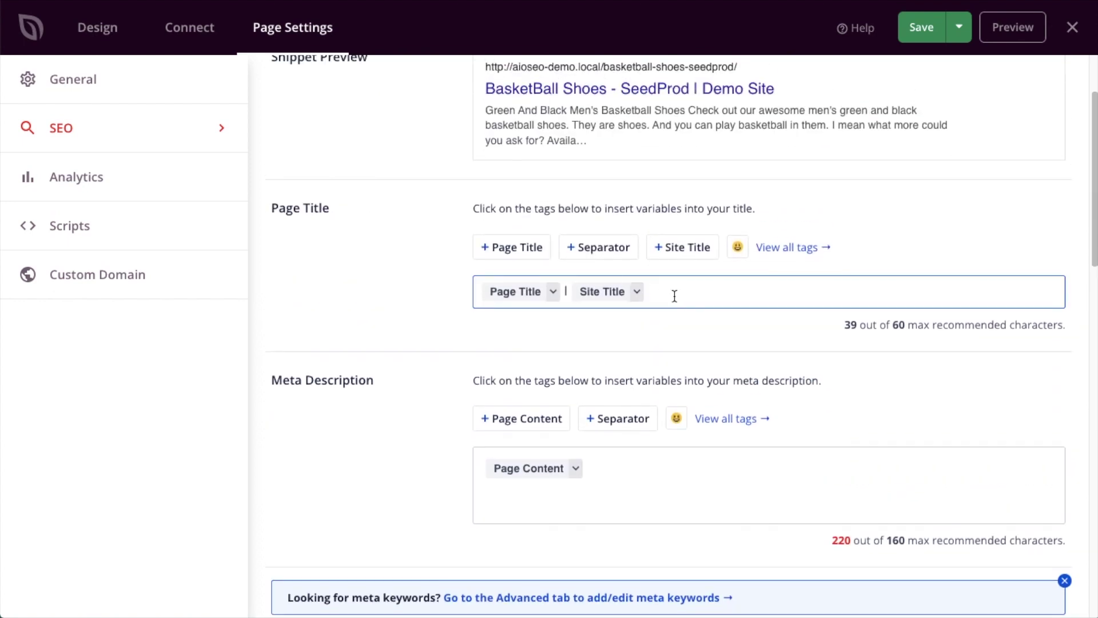
key("BackSpace")
key("BackSpace")
key("BackSpace")
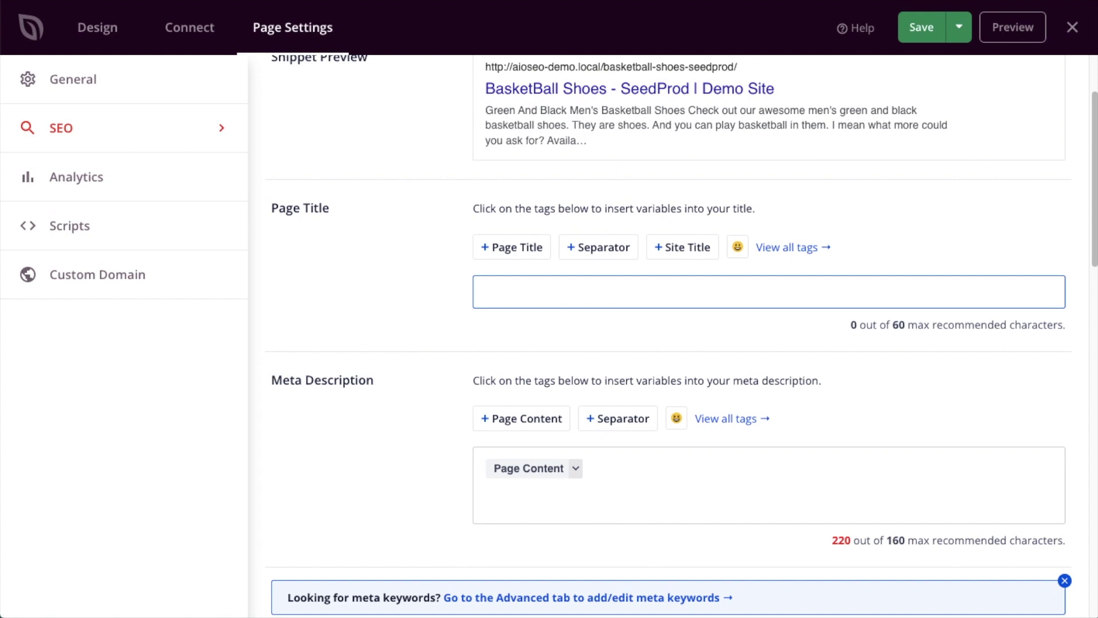
type("Men's Basketball Shoes")
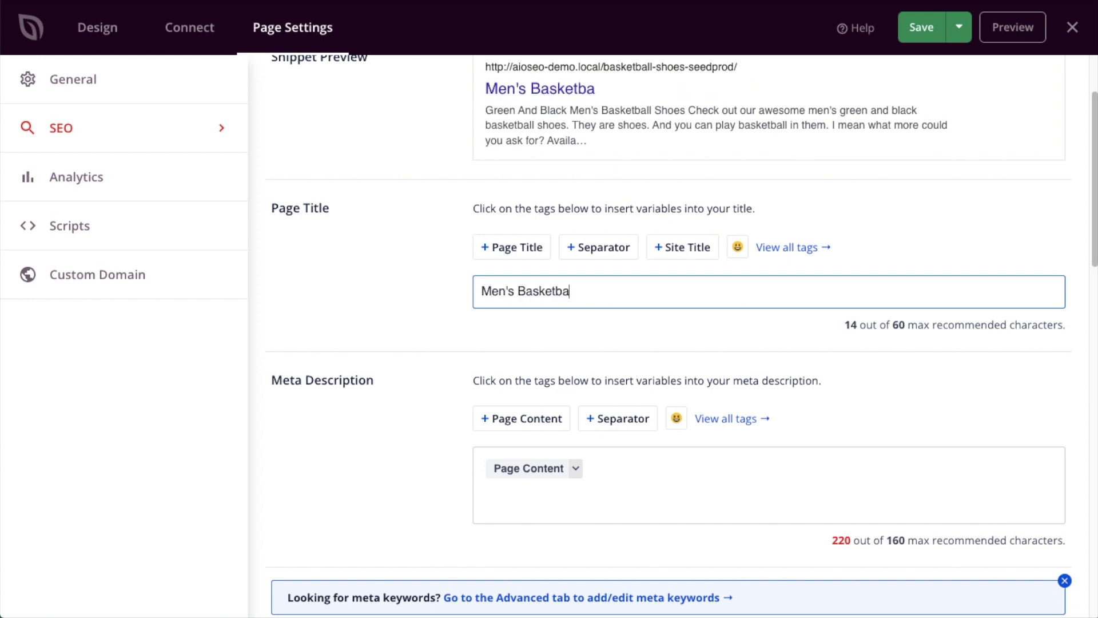
left_click(589, 252)
left_click(669, 248)
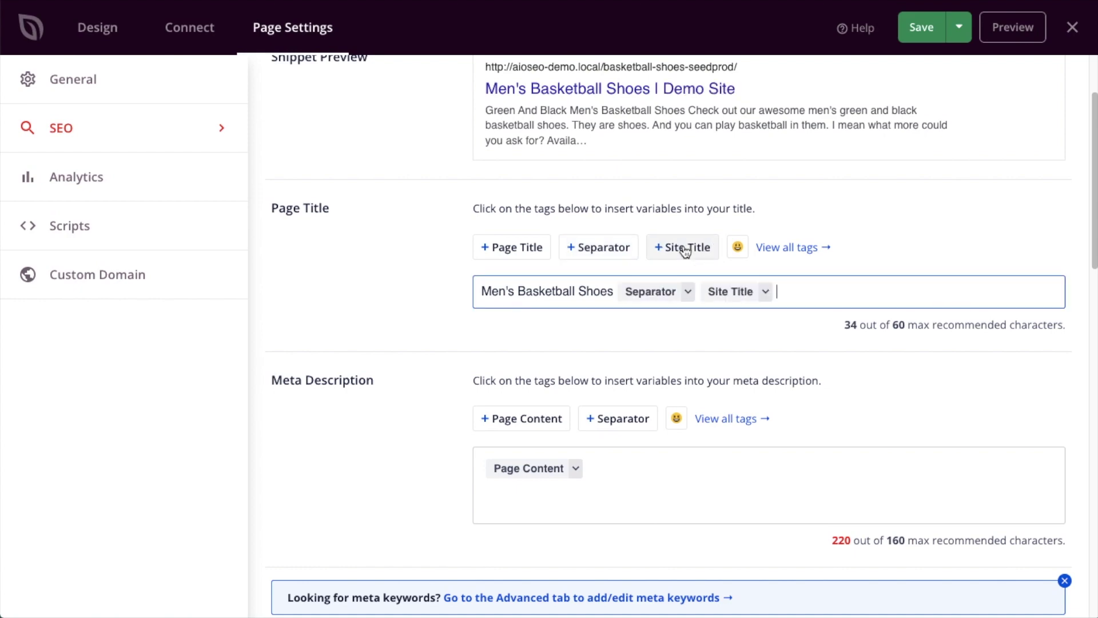
Step: Review the 76/100 keyphrase checks and page analysis, then move to the Social settings
scroll(459, 294, "down", 1)
scroll(459, 293, "down", 8)
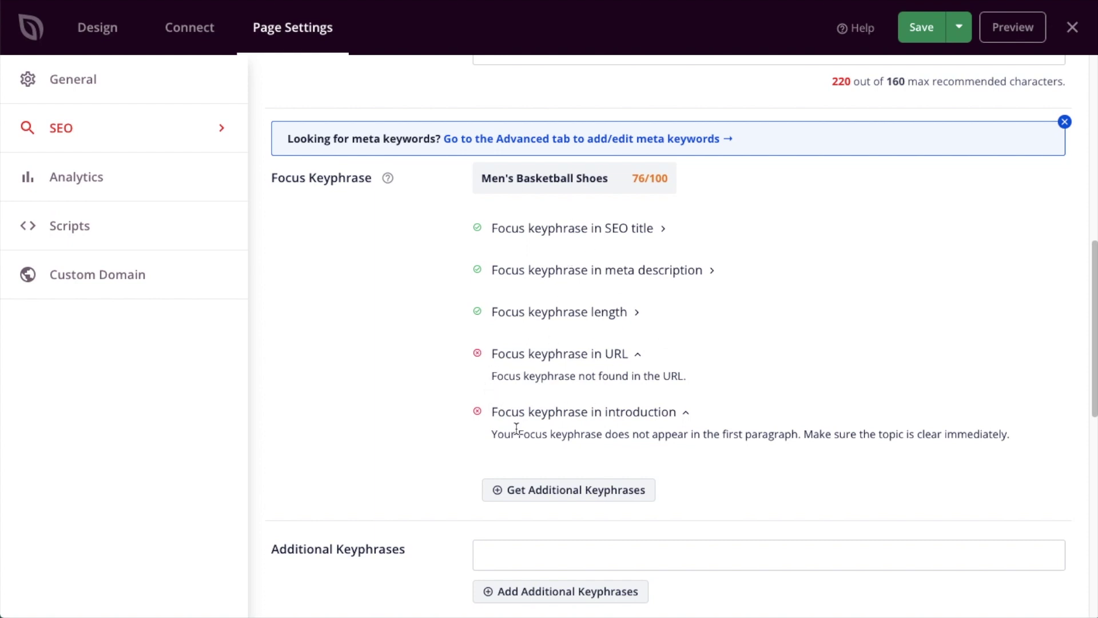
scroll(516, 427, "down", 4)
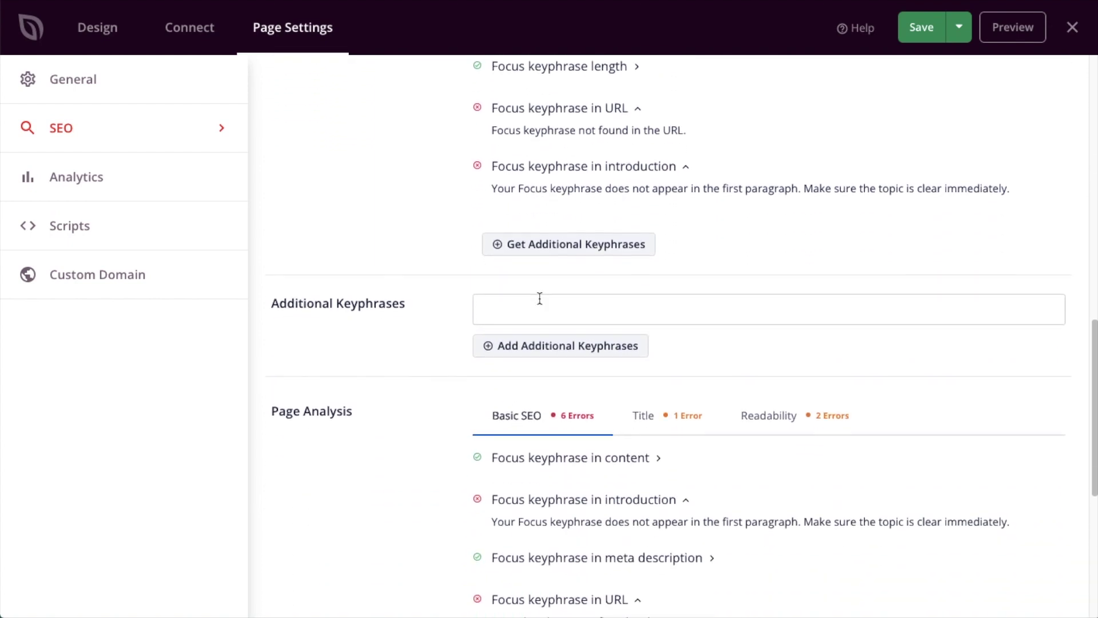
scroll(540, 298, "down", 3)
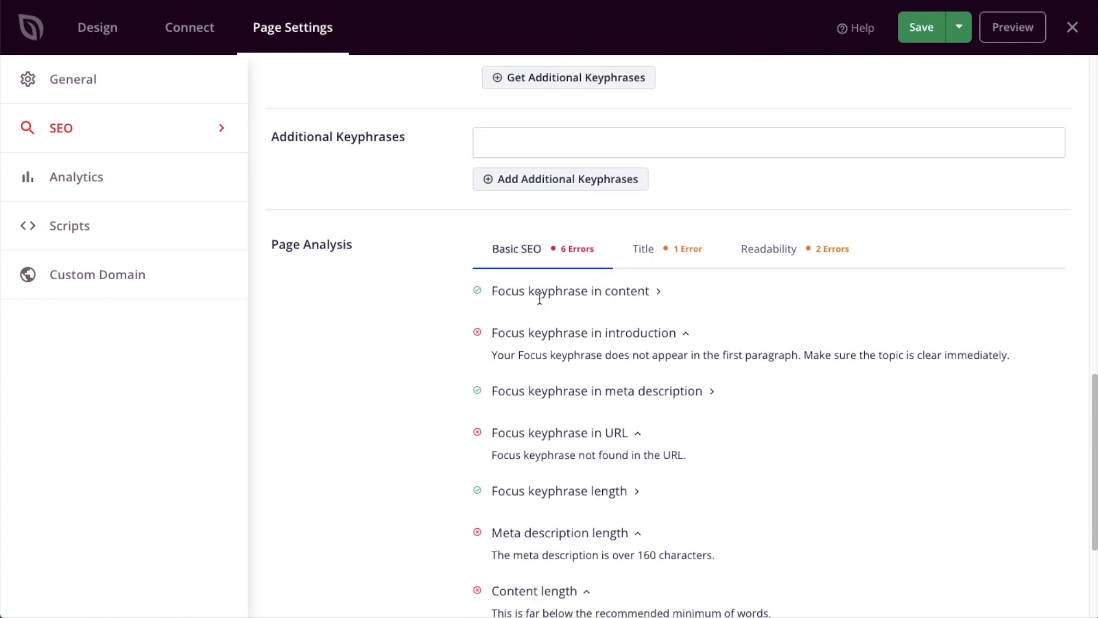
scroll(539, 298, "down", 2)
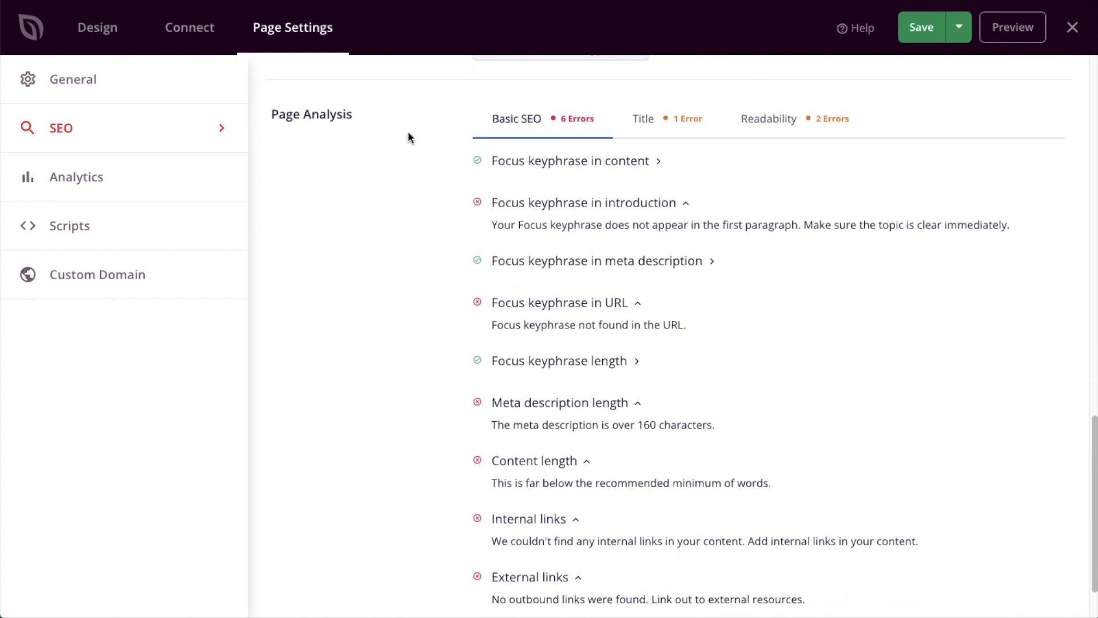
scroll(507, 183, "up", 7)
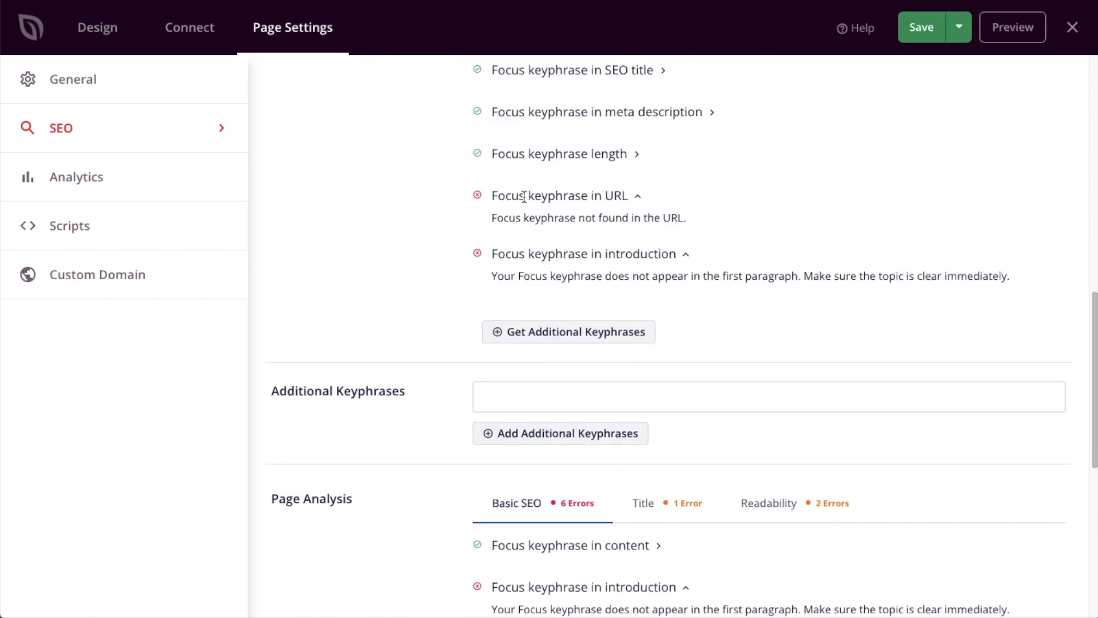
scroll(524, 196, "down", 8)
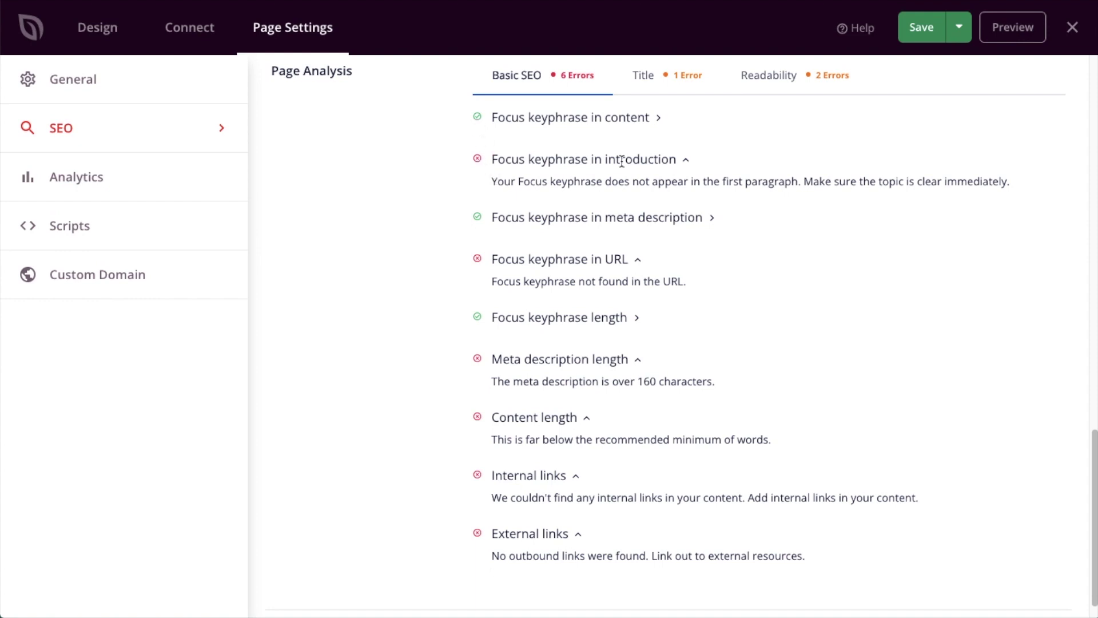
scroll(566, 212, "down", 1)
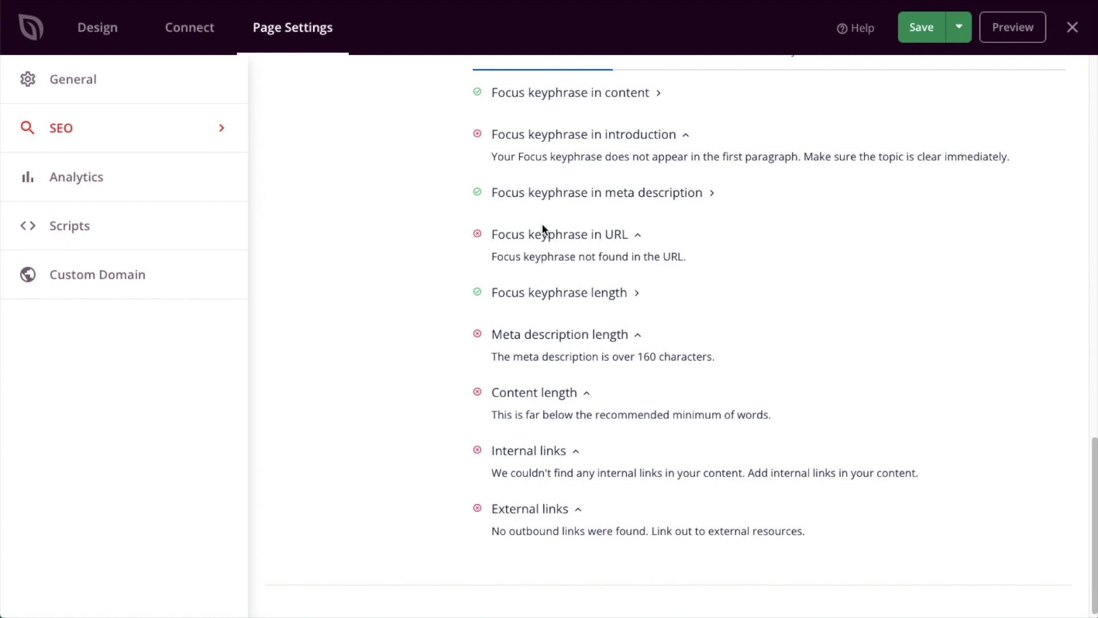
scroll(543, 226, "up", 15)
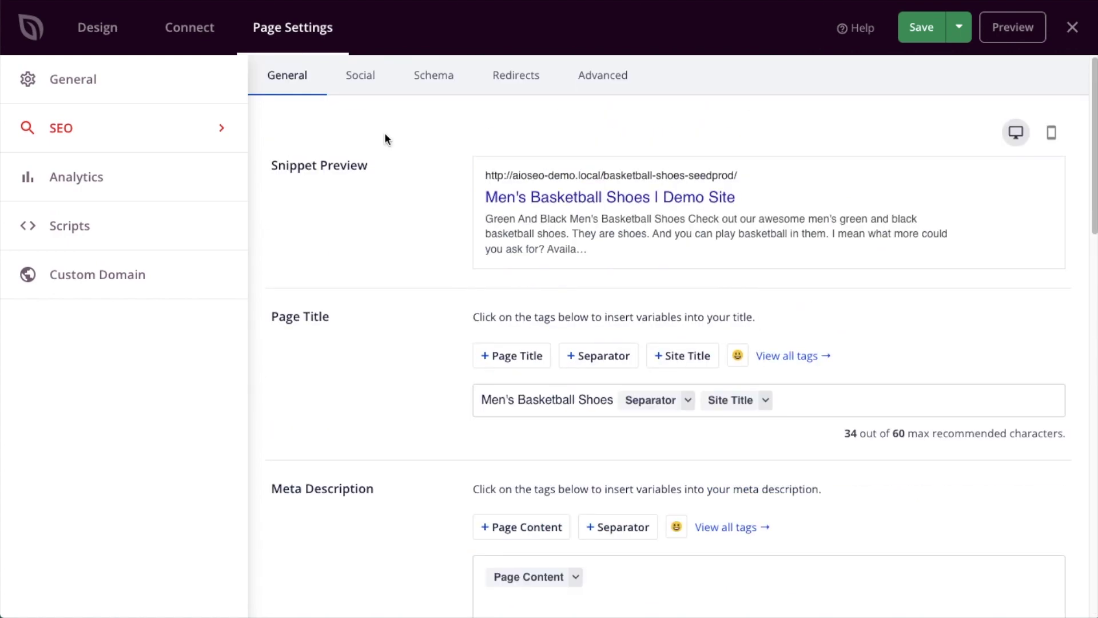
left_click(367, 86)
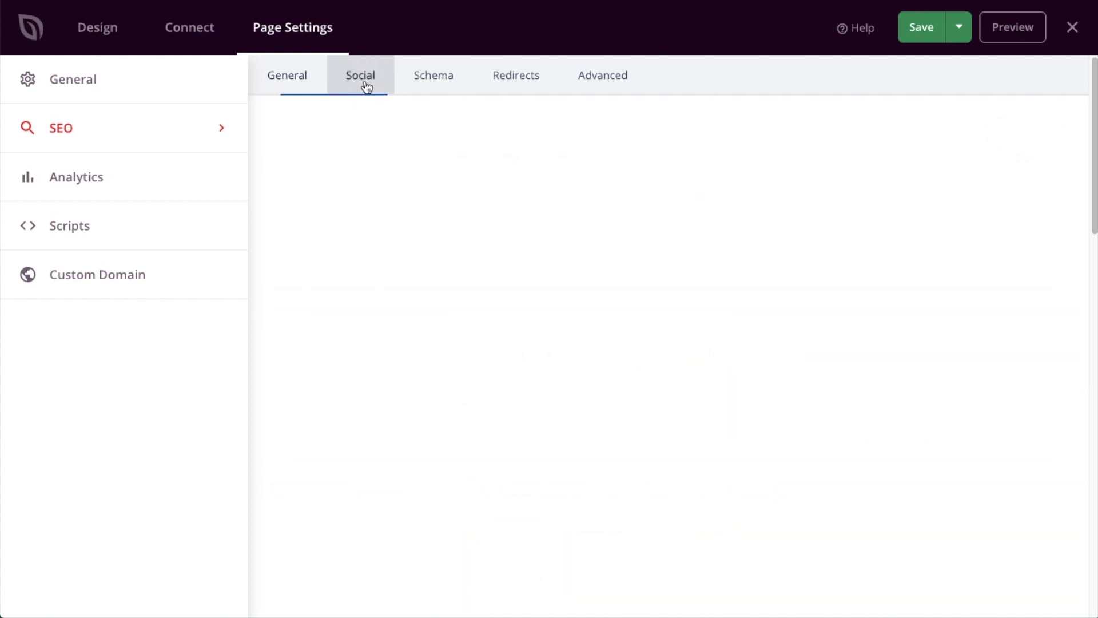
Step: Build the Facebook Title from page title, separator and site title, ending with a ✅ emoji
scroll(365, 86, "down", 5)
scroll(376, 167, "up", 1)
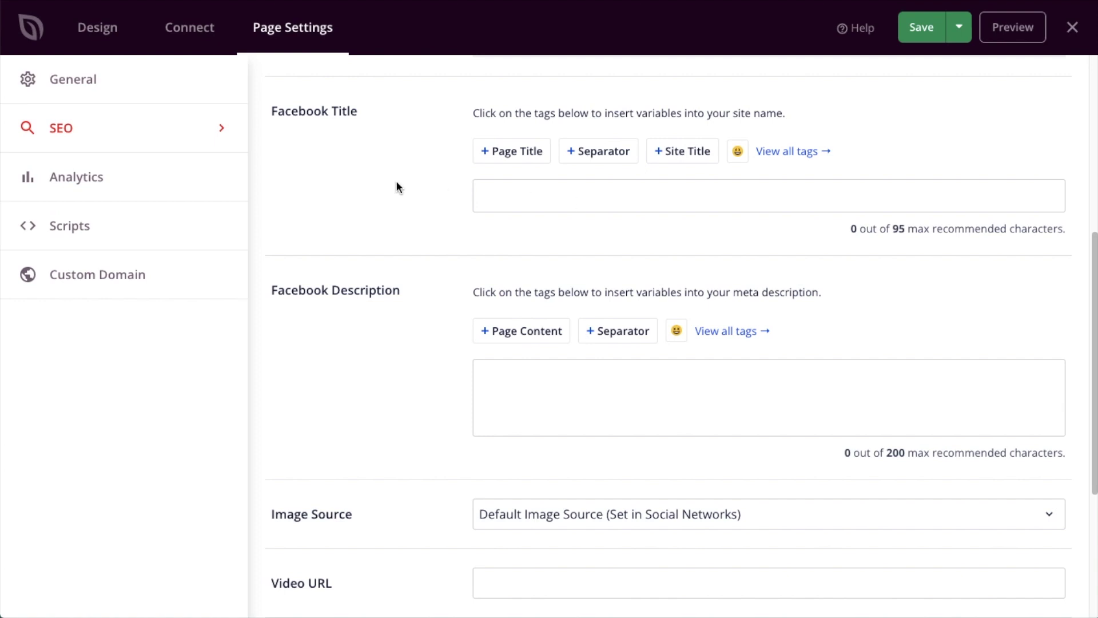
left_click(512, 152)
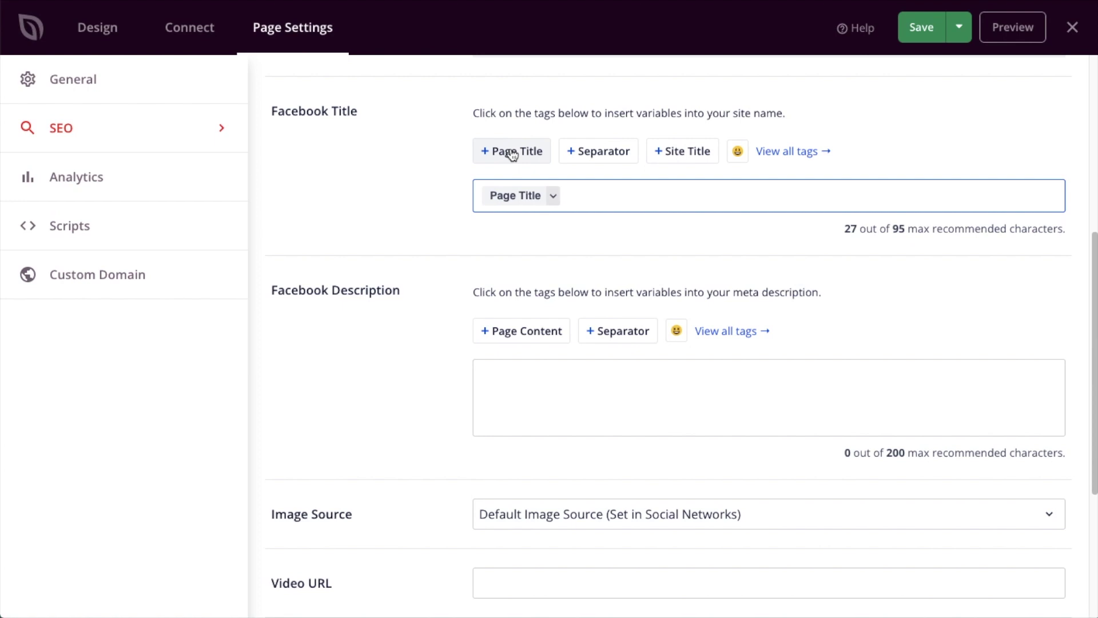
left_click(603, 152)
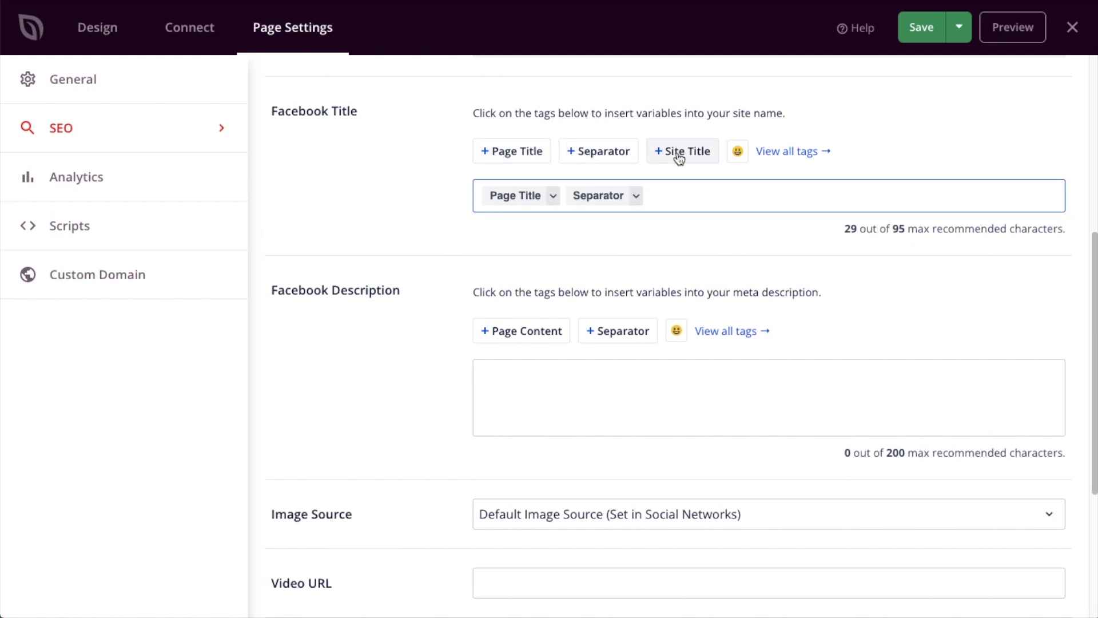
left_click(678, 152)
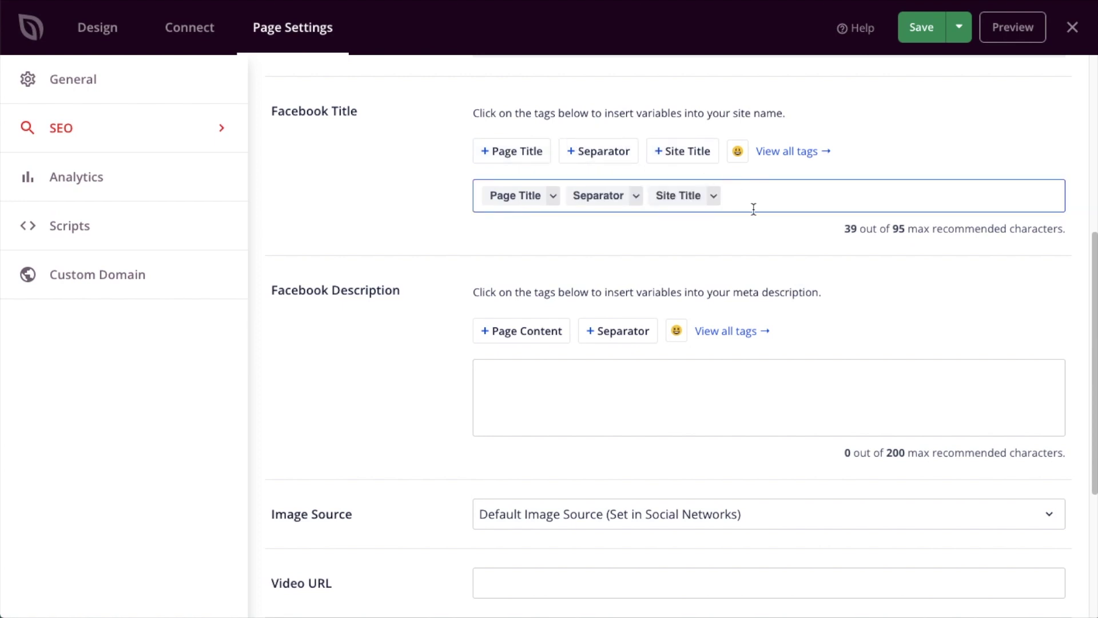
left_click(741, 151)
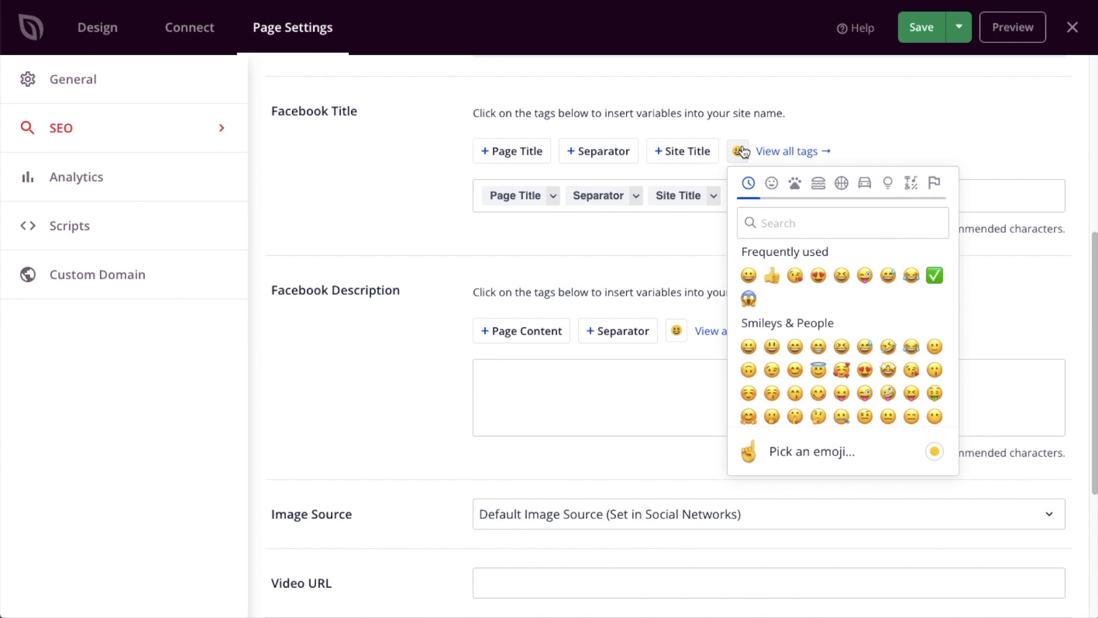
left_click(934, 276)
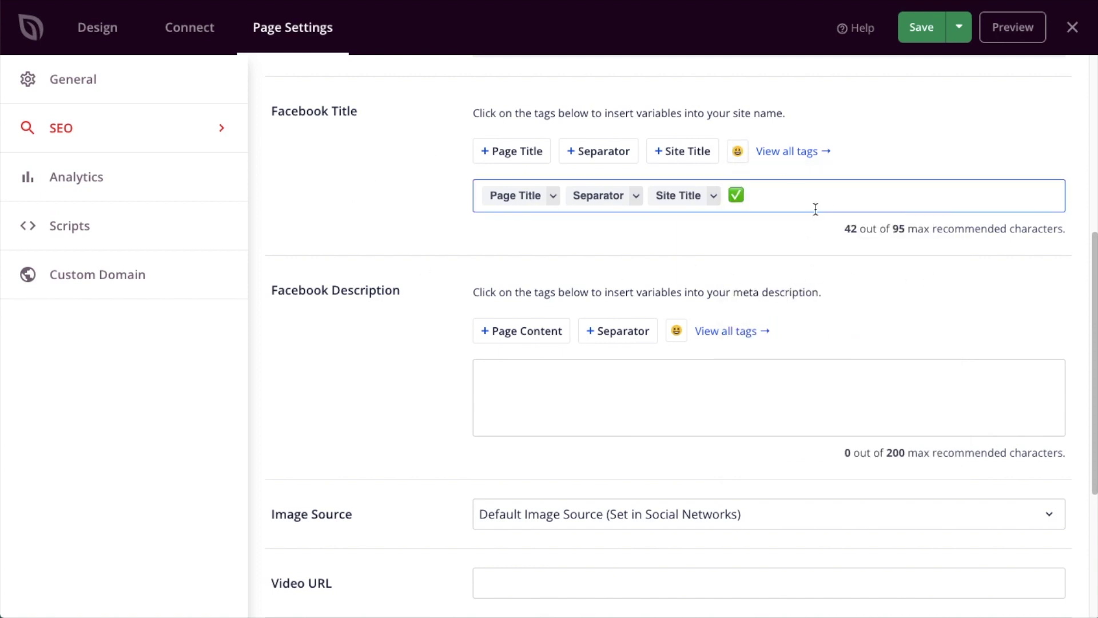
Step: Set the Facebook Description to the Tagline smart tag
scroll(816, 209, "down", 3)
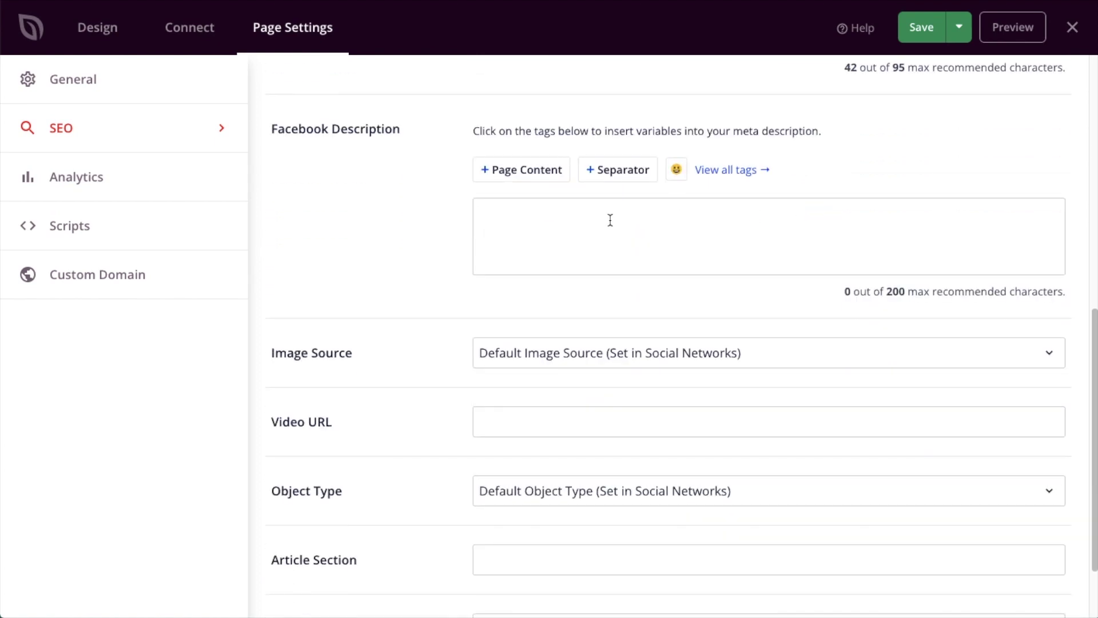
left_click(742, 179)
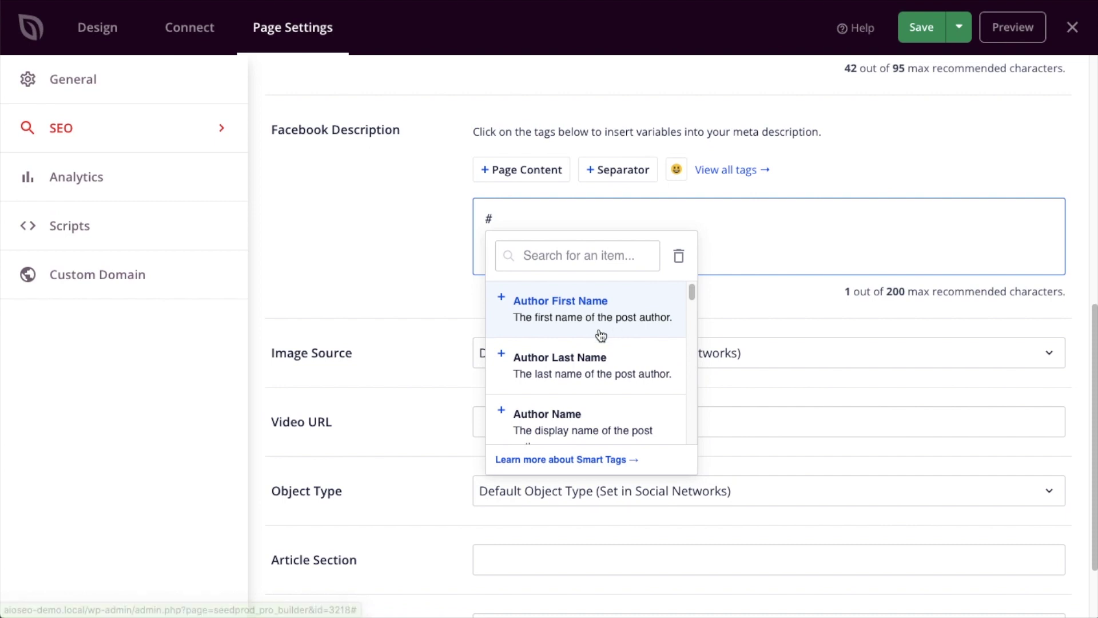
scroll(601, 336, "down", 5)
scroll(601, 336, "down", 5)
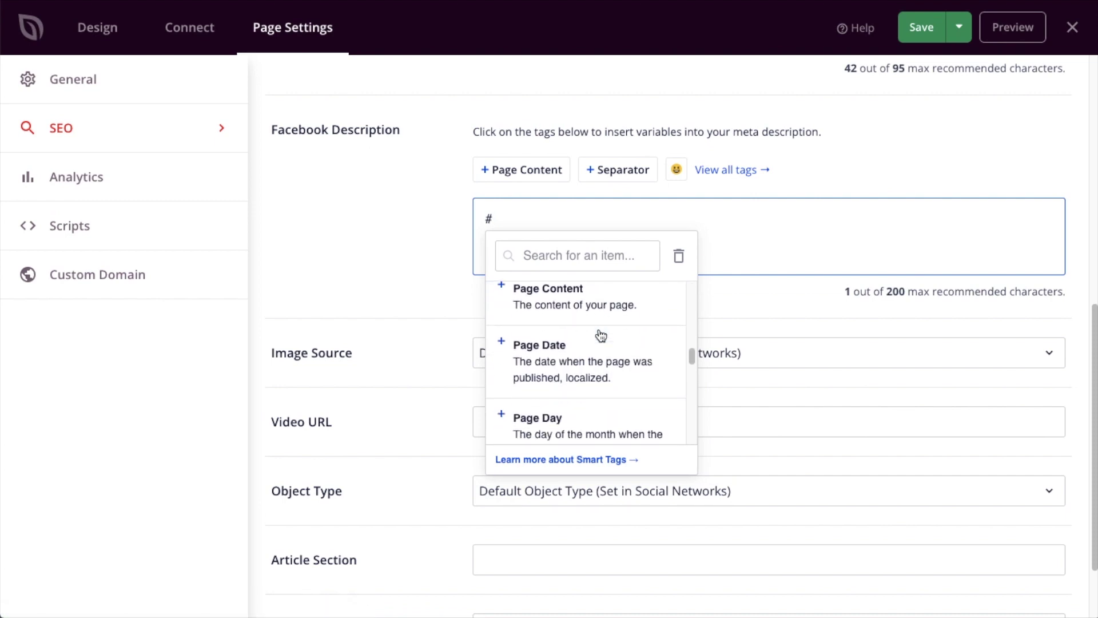
scroll(601, 335, "down", 5)
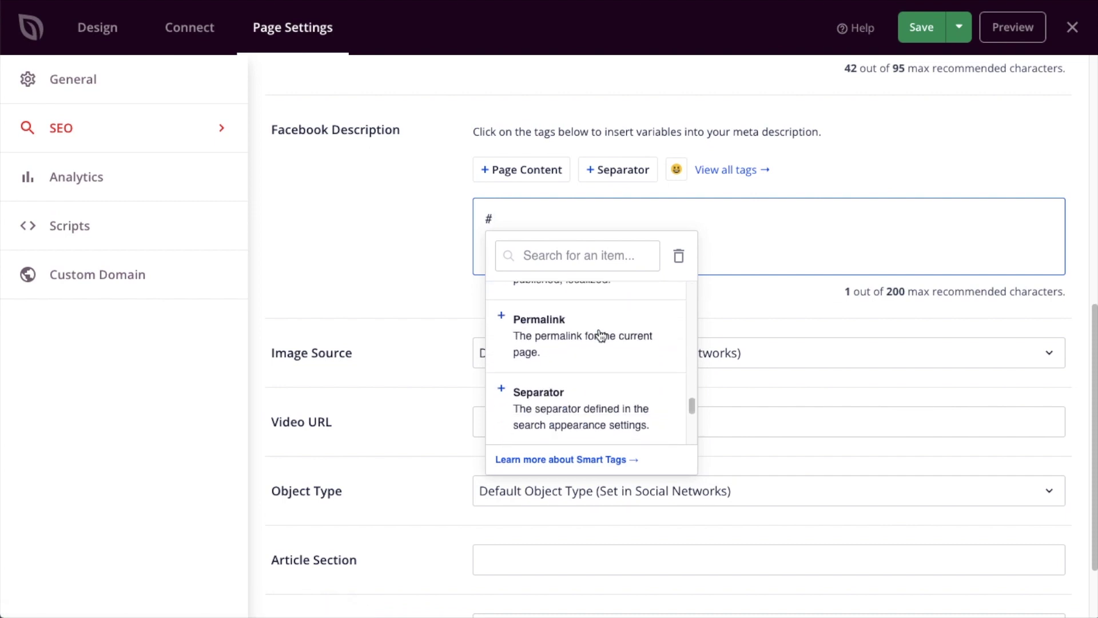
scroll(600, 336, "down", 2)
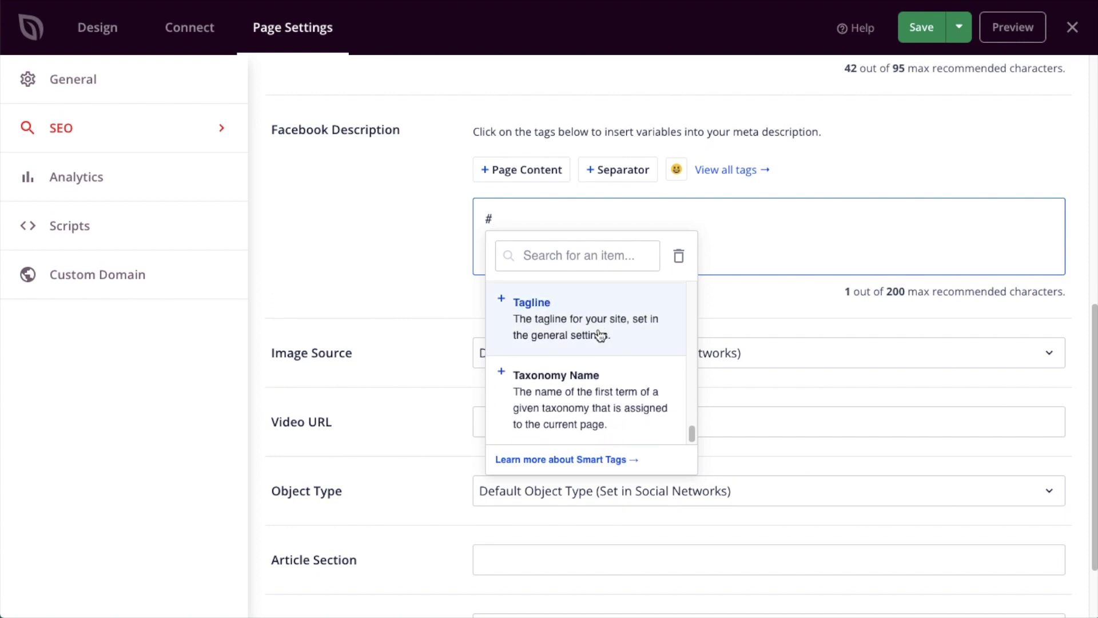
left_click(567, 328)
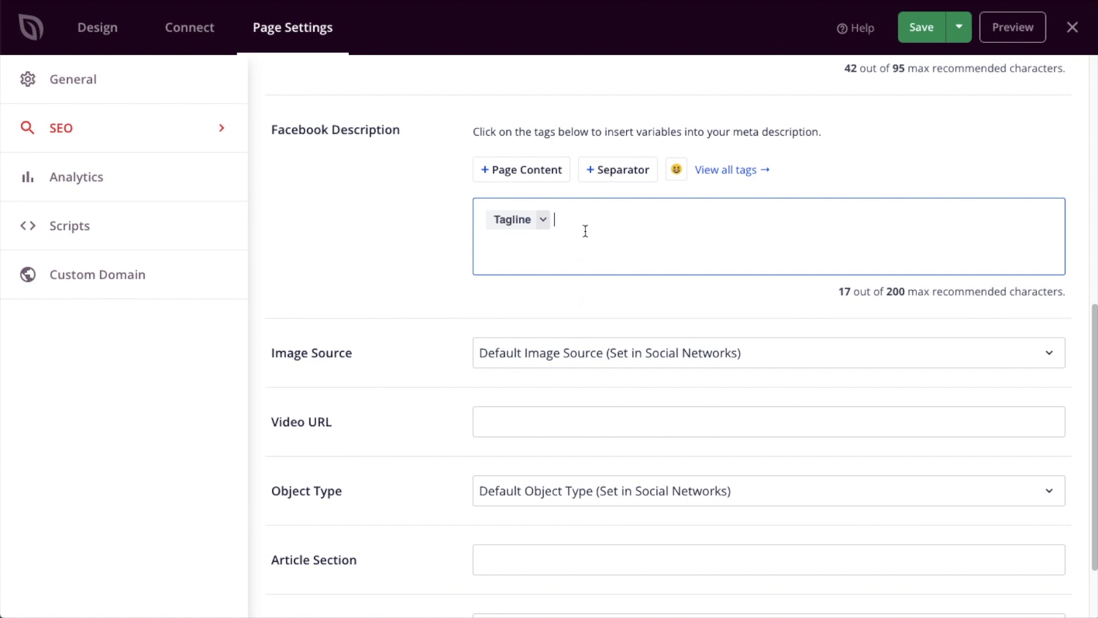
Step: Set the Facebook Image Source to Attached Image
scroll(468, 286, "down", 2)
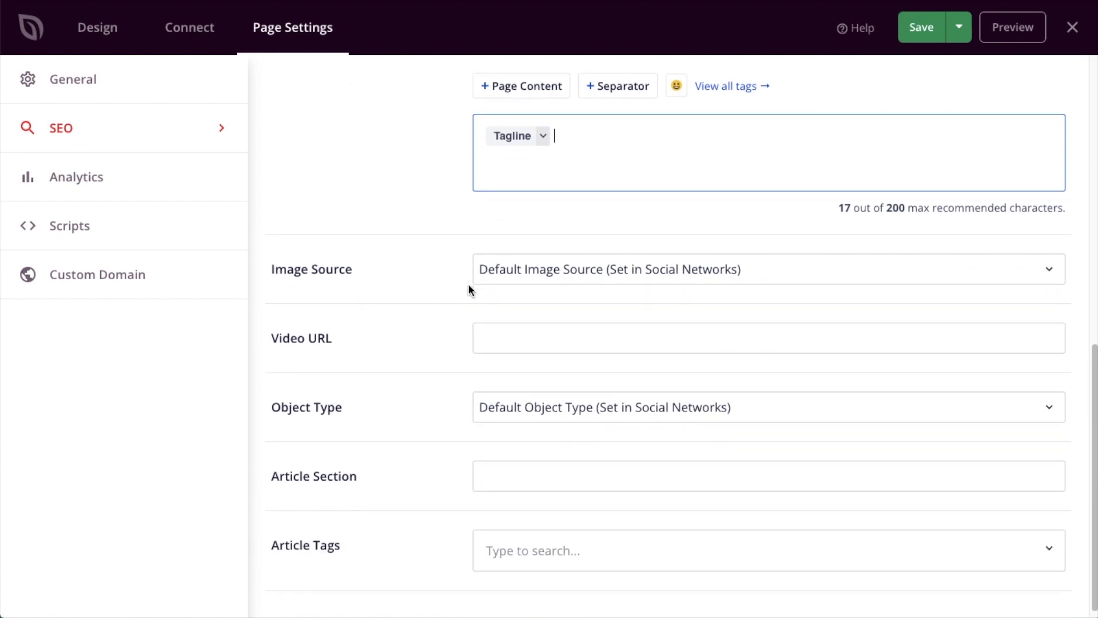
left_click(627, 275)
left_click(541, 343)
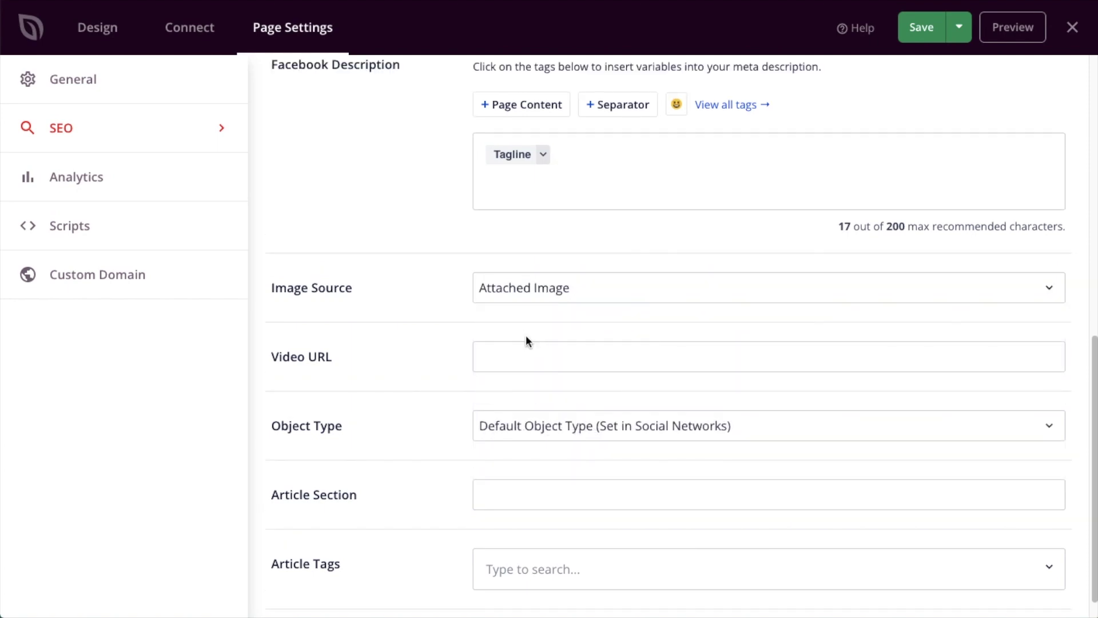
Step: Leave Article Section empty and add a 'men's shoes' article tag
scroll(471, 312, "down", 1)
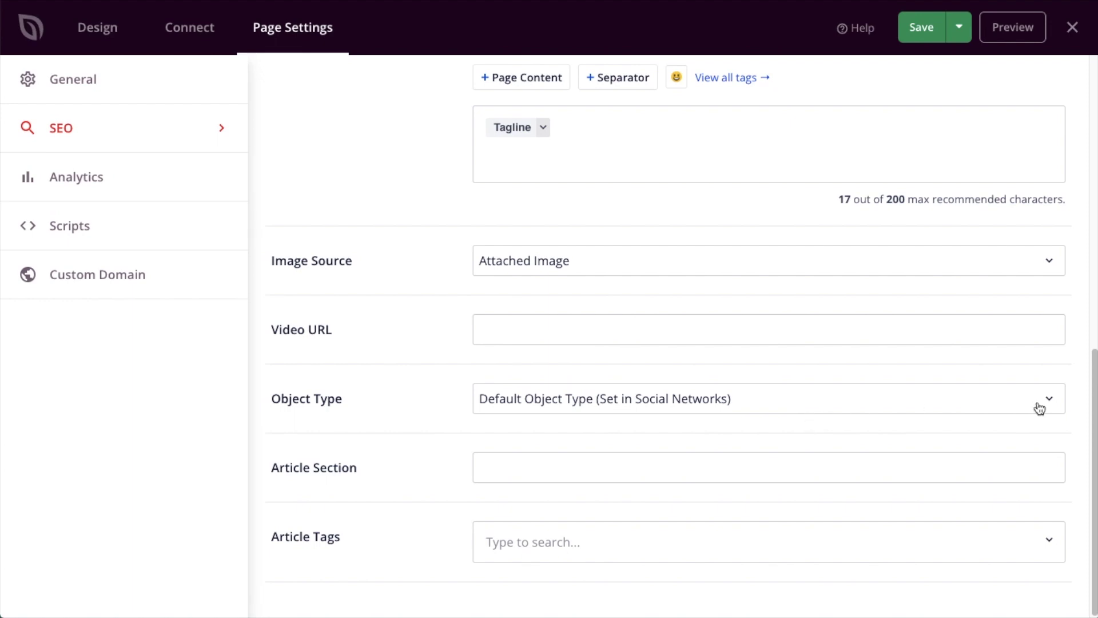
left_click(536, 468)
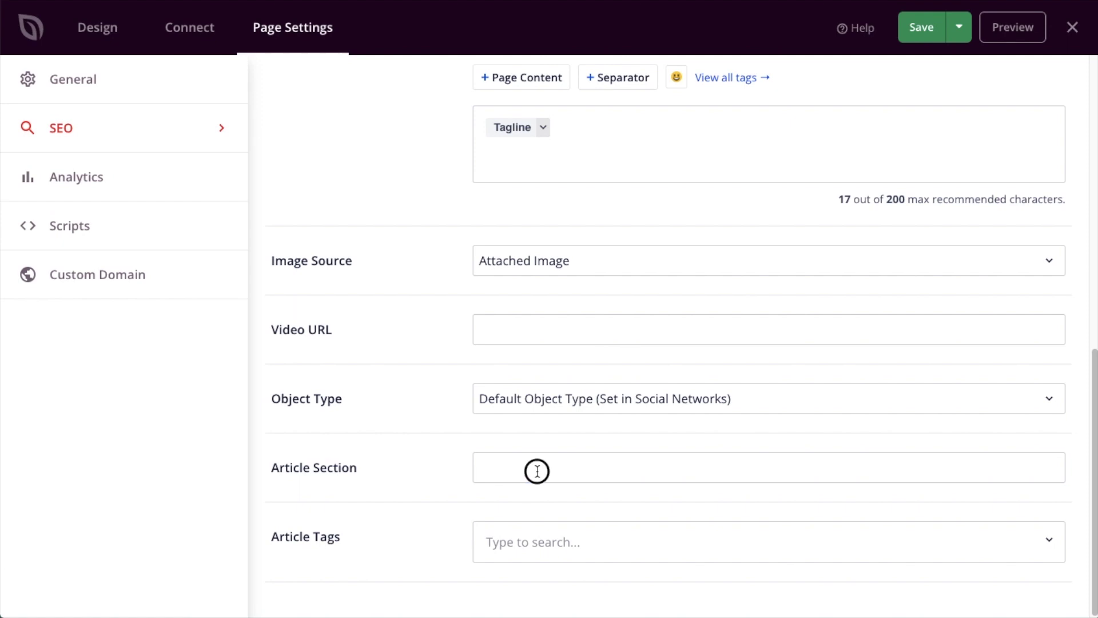
left_click(415, 481)
left_click(566, 534)
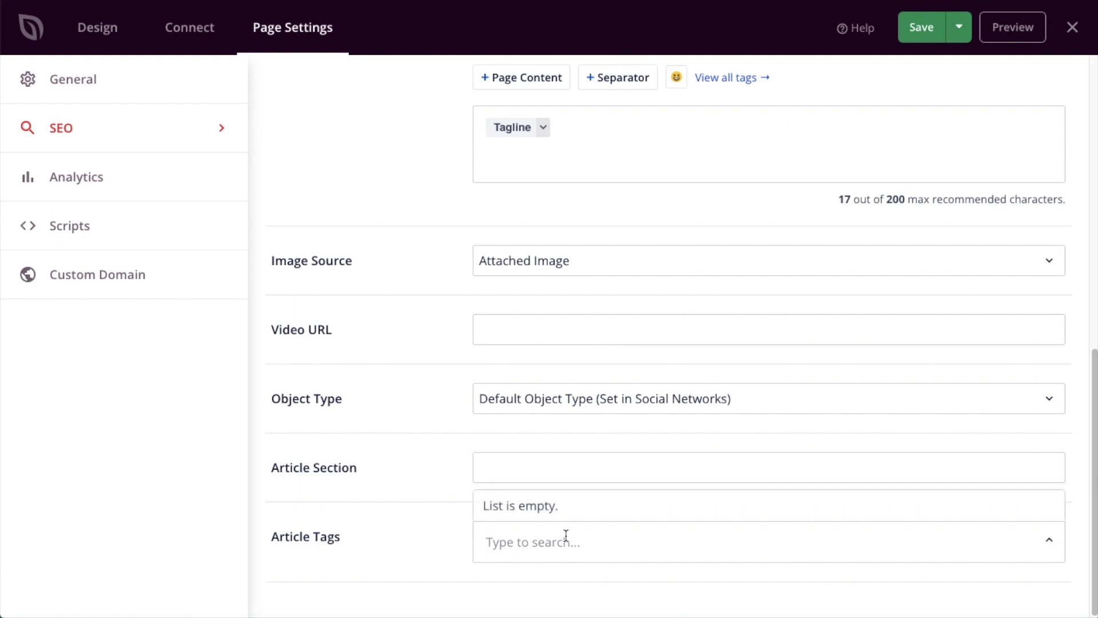
type("men")
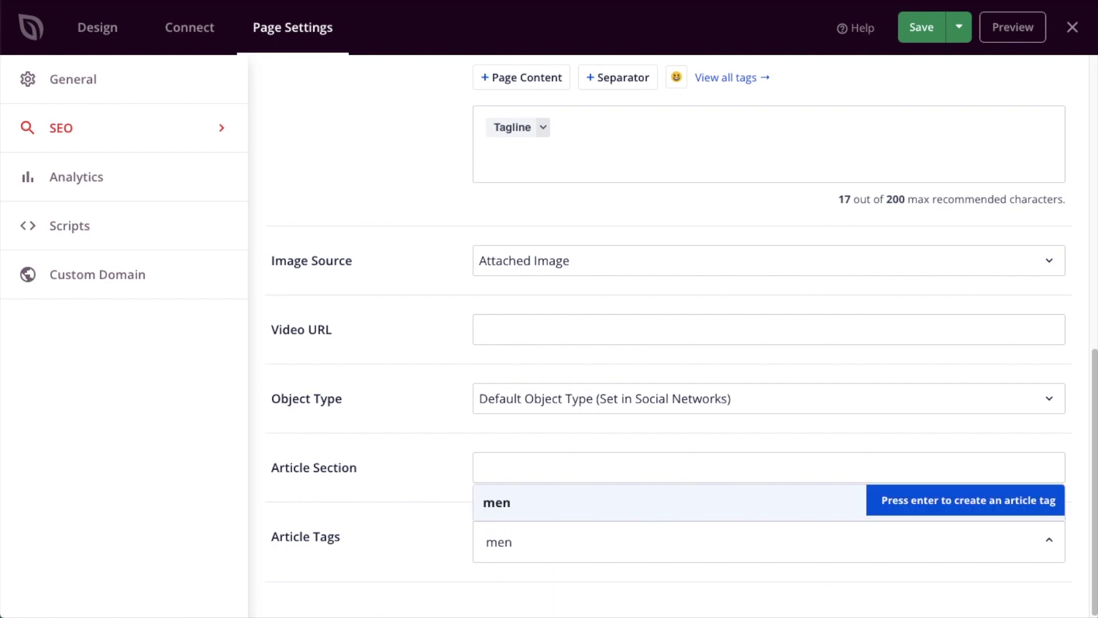
type("'s shoes")
key("Return")
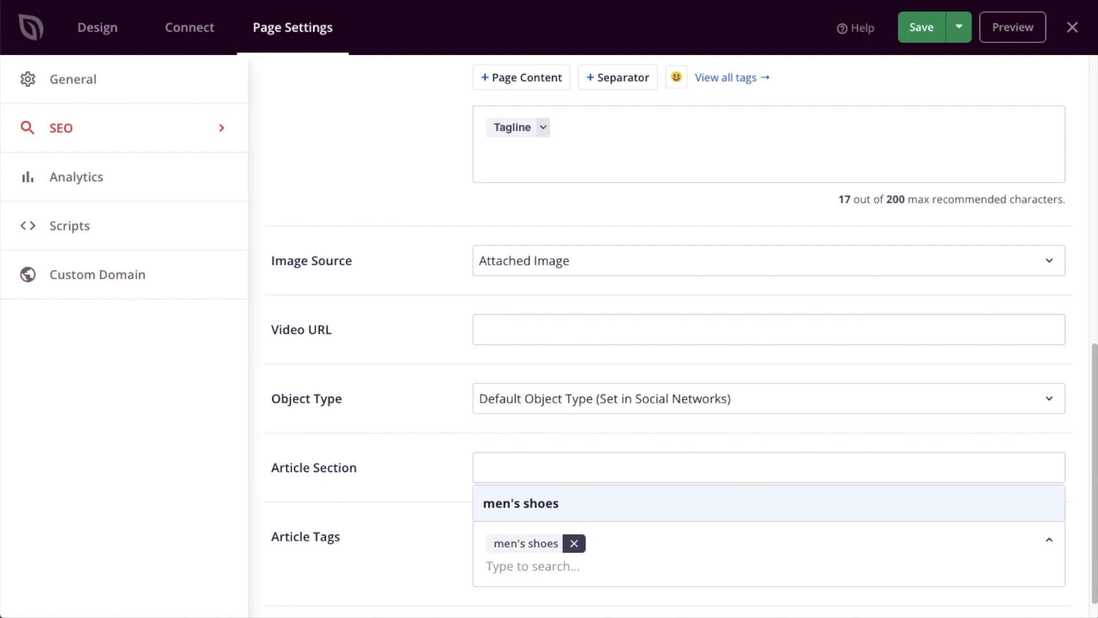
scroll(424, 401, "up", 15)
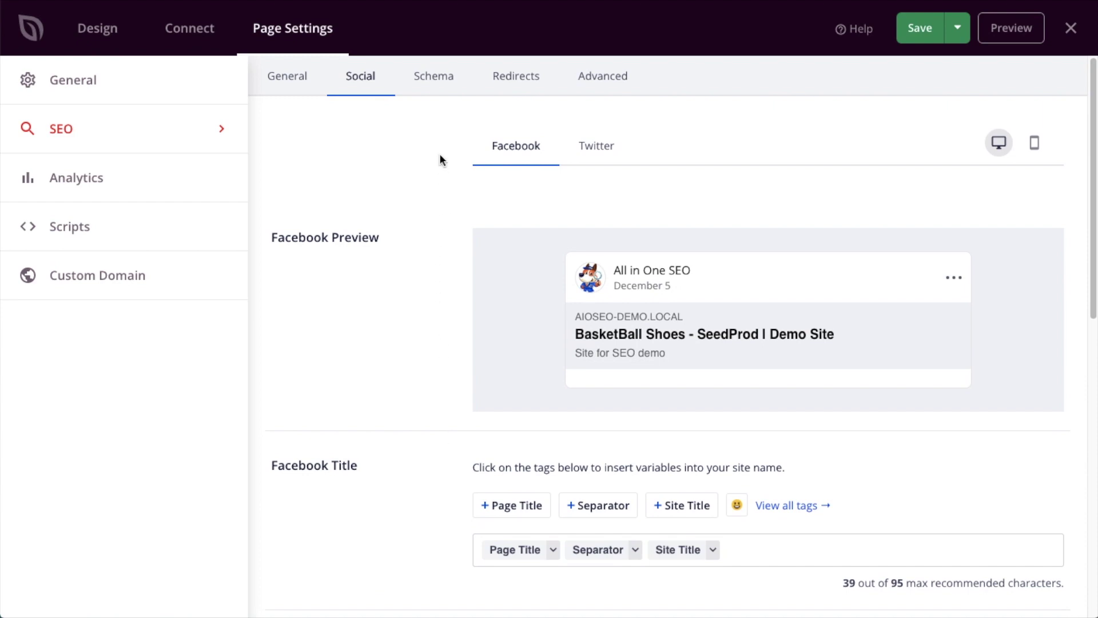
Step: Open the Schema generator and look over the FAQ schema template without adding it
left_click(434, 78)
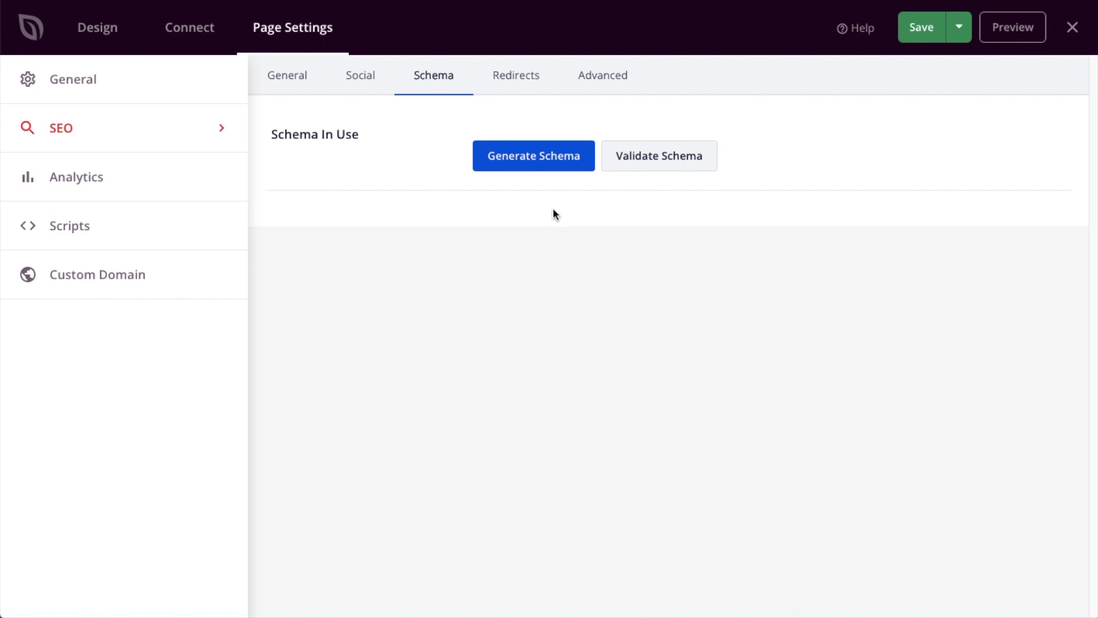
left_click(536, 162)
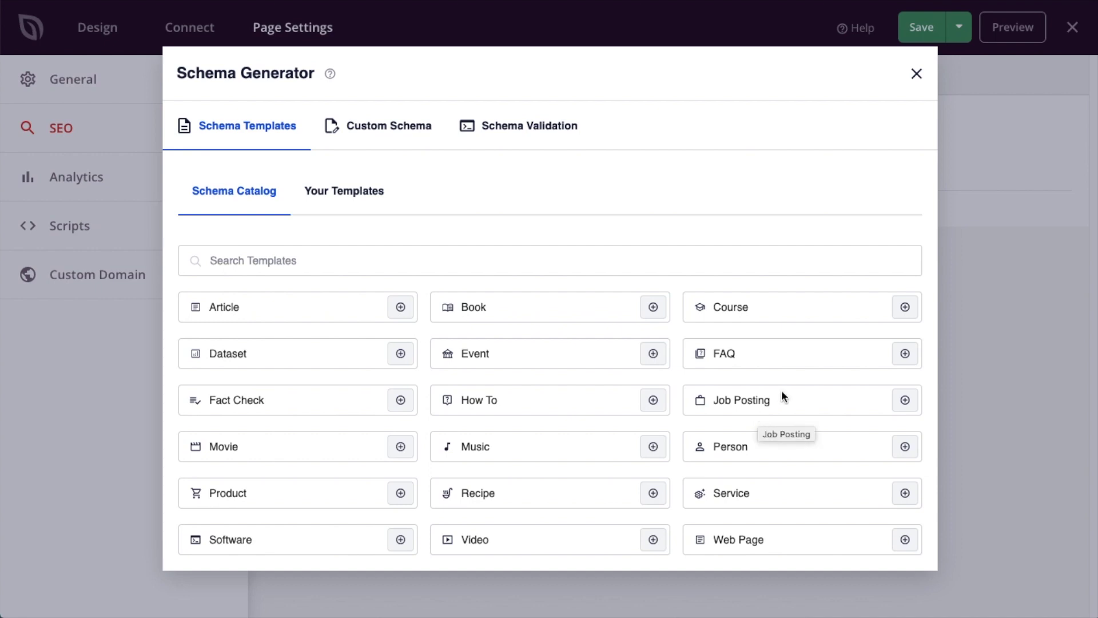
left_click(904, 353)
scroll(359, 282, "down", 6)
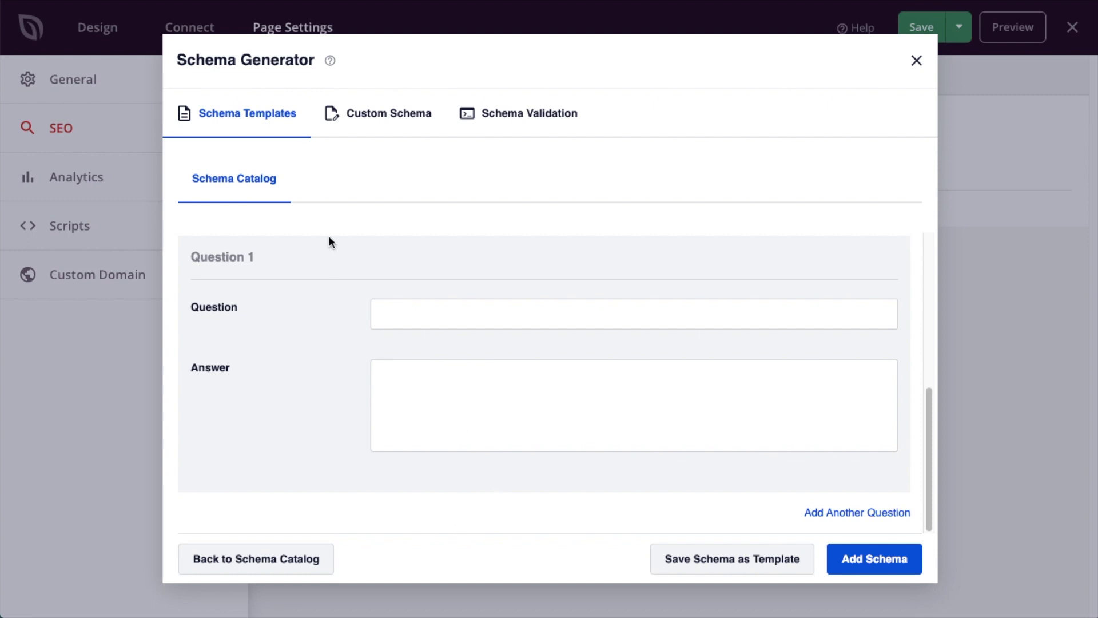
left_click(270, 559)
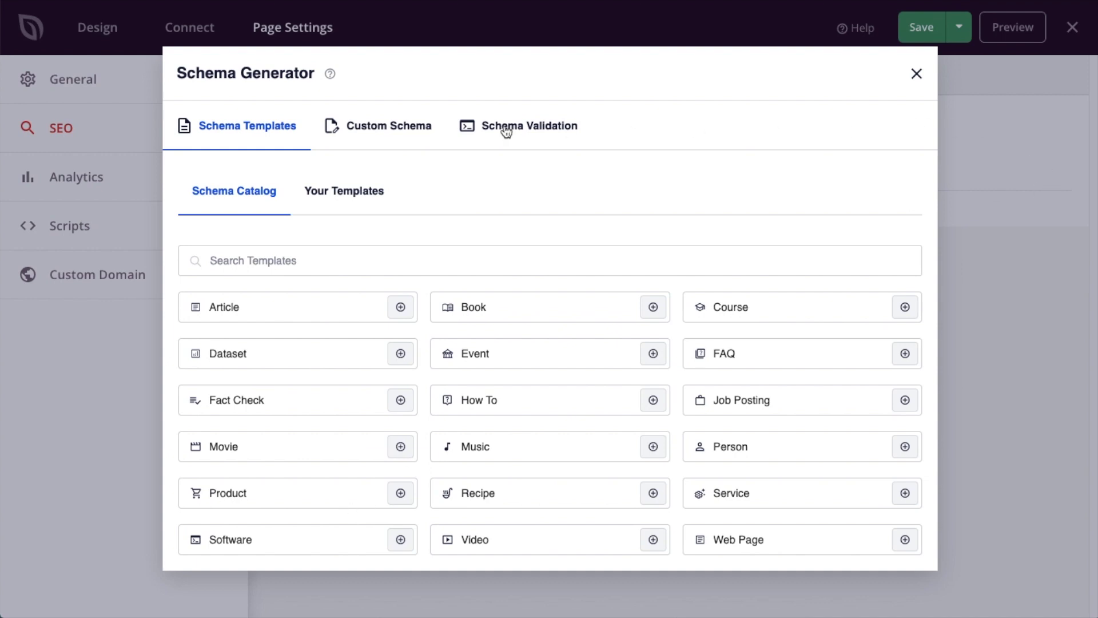
Step: Inspect the Custom Schema and Schema Validation views, then close the generator
left_click(384, 127)
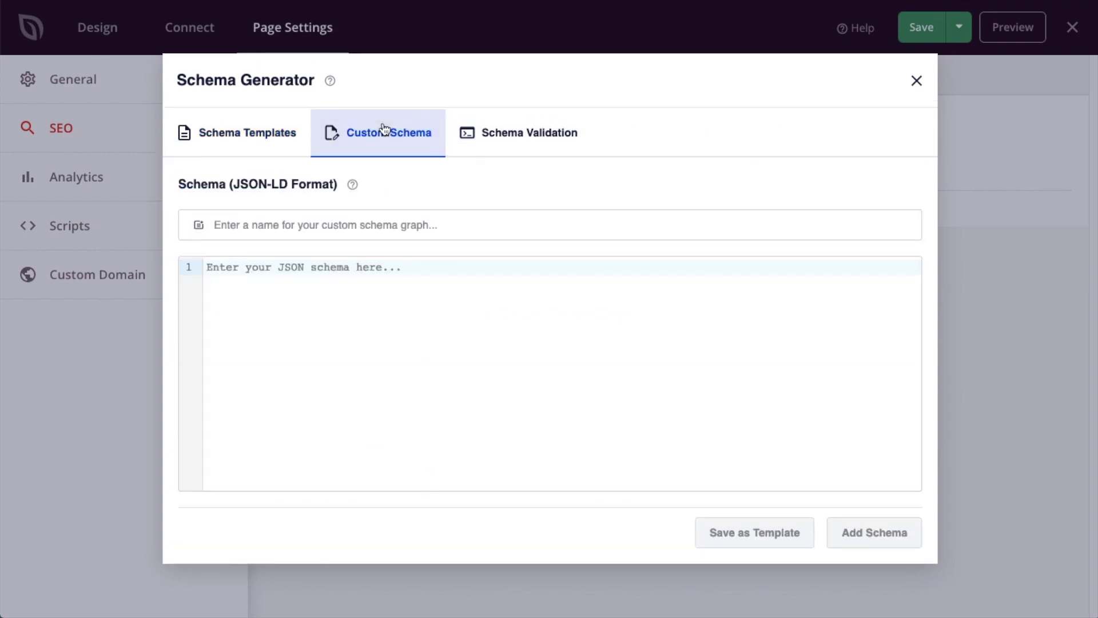
left_click(557, 140)
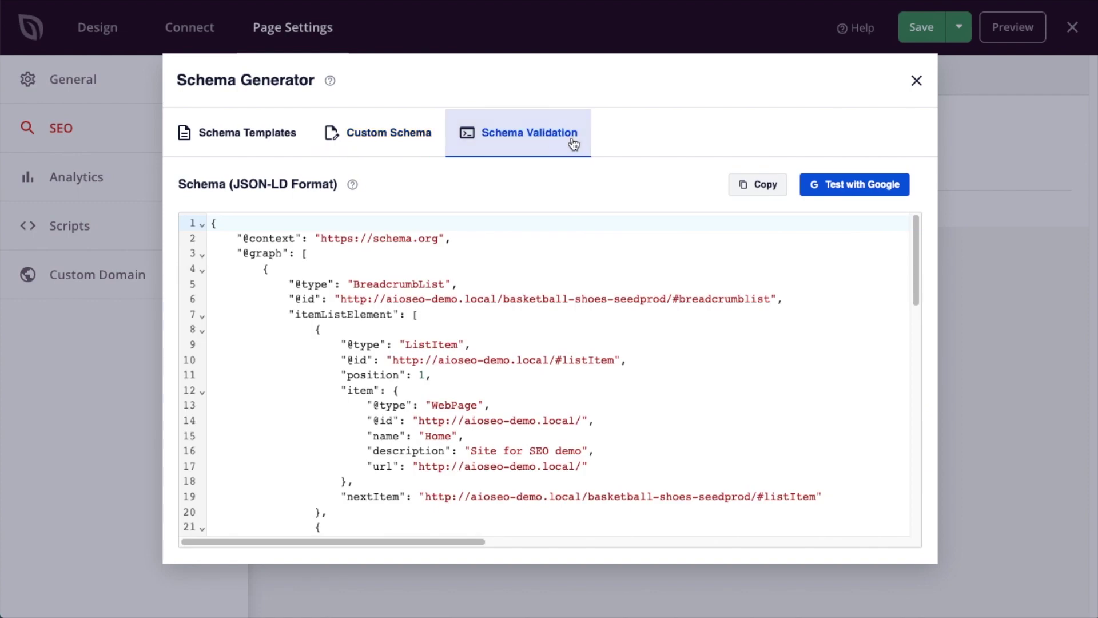
left_click(917, 82)
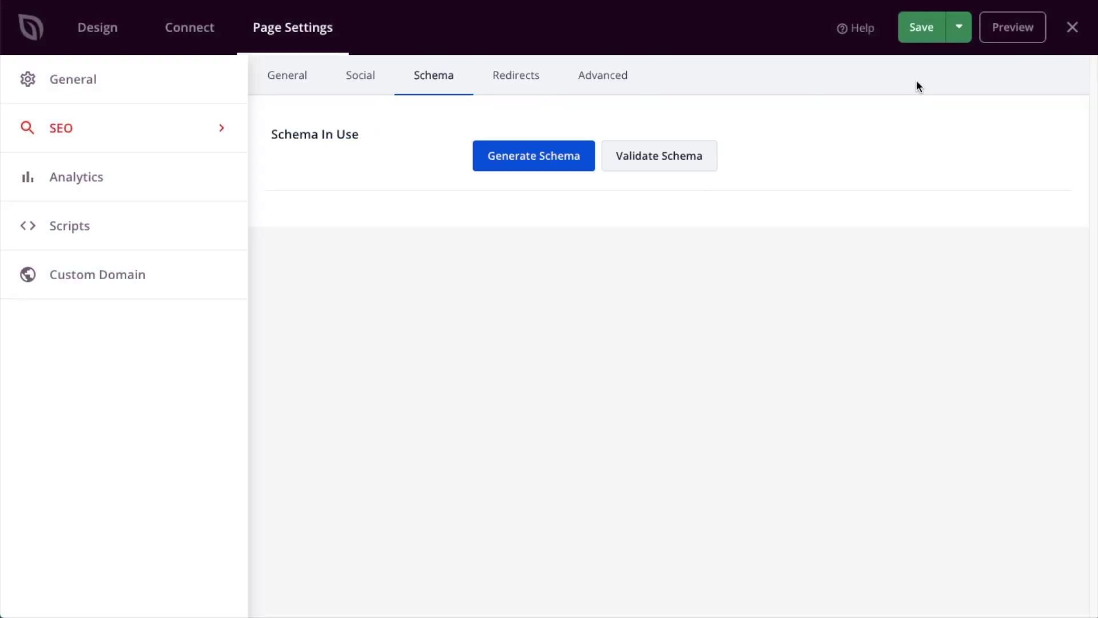
left_click(529, 84)
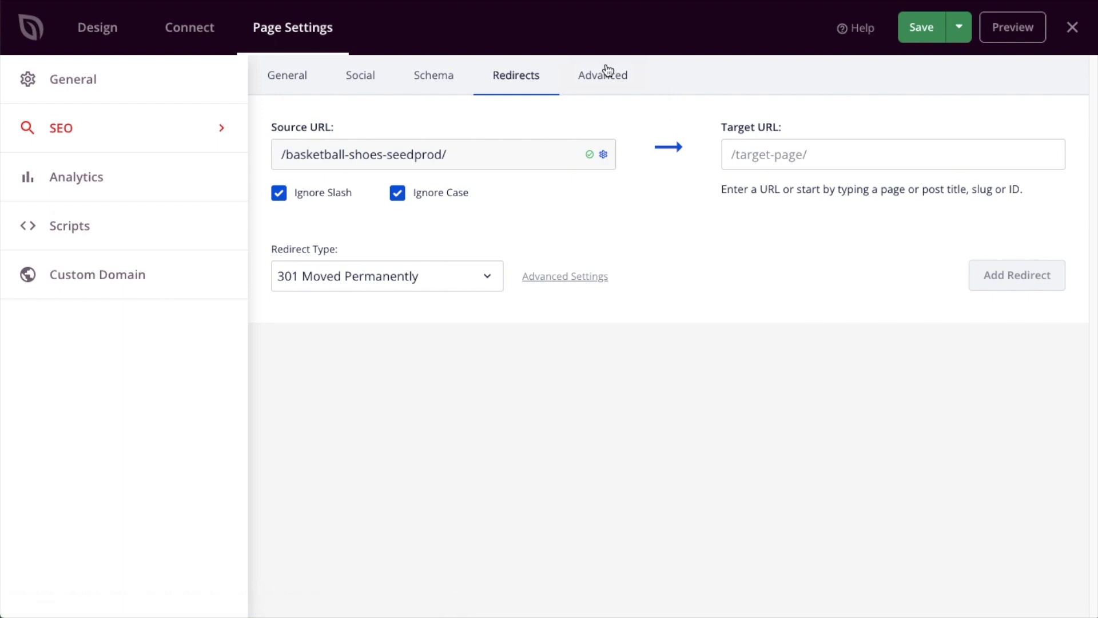
Step: Look over the Advanced SEO options, then go back to the General settings
left_click(598, 83)
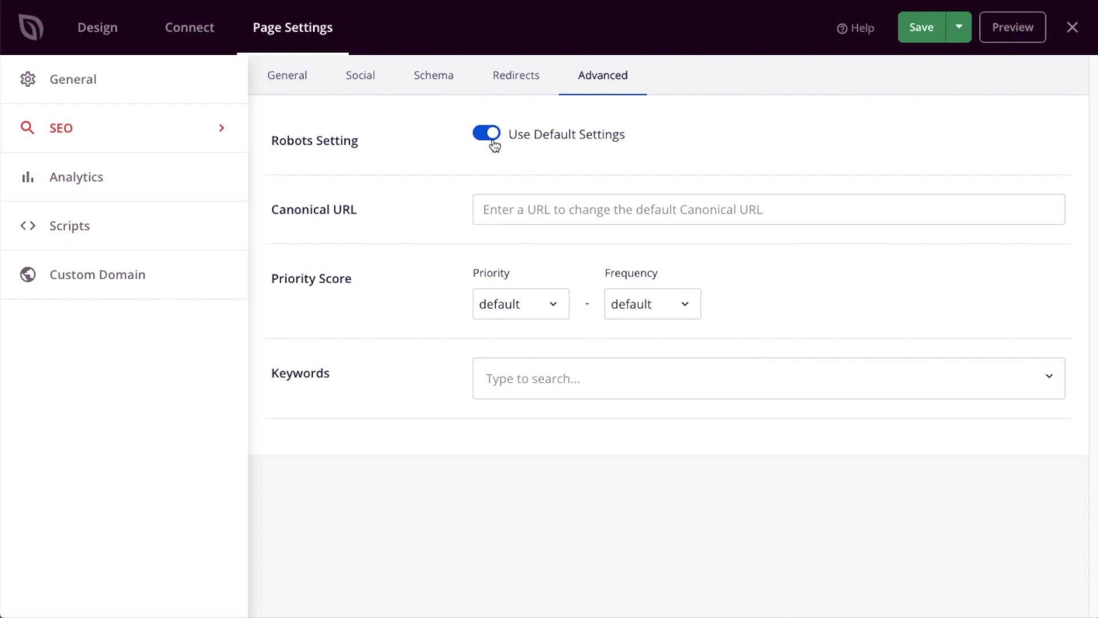
left_click(284, 75)
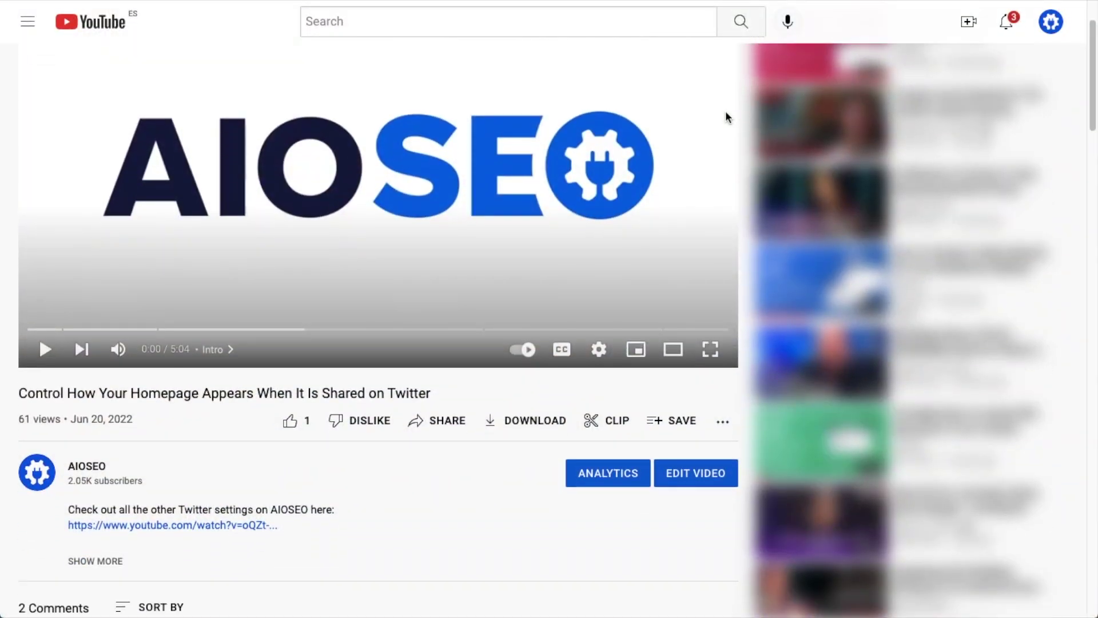
scroll(725, 111, "down", 4)
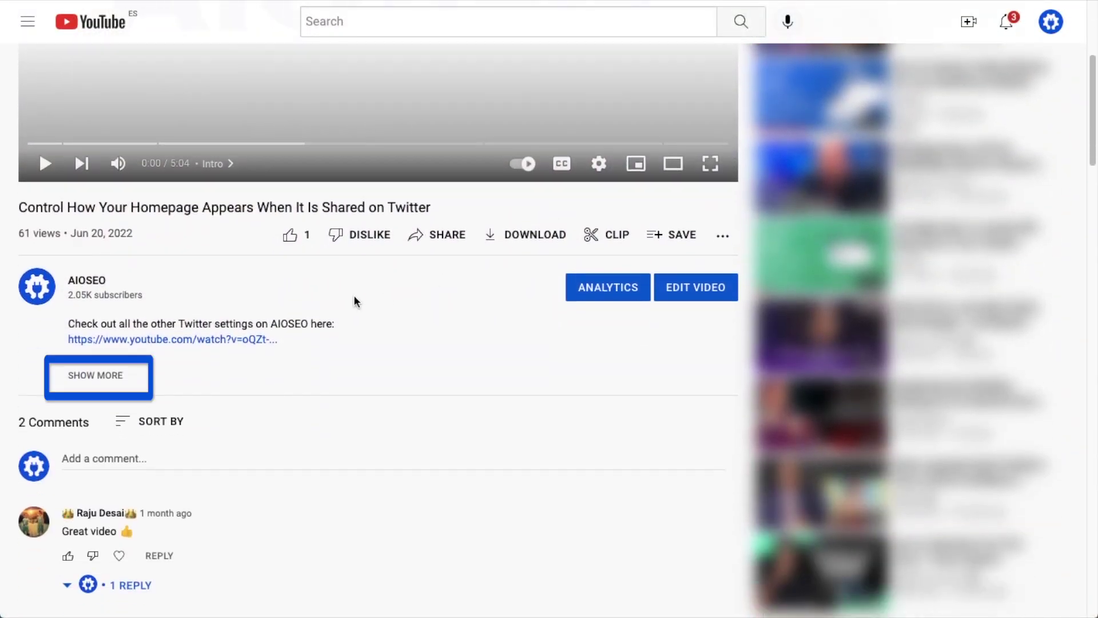
Step: Expand the Twitter-sharing video's description and scroll to its timestamps and documentation link
left_click(113, 373)
scroll(600, 366, "down", 12)
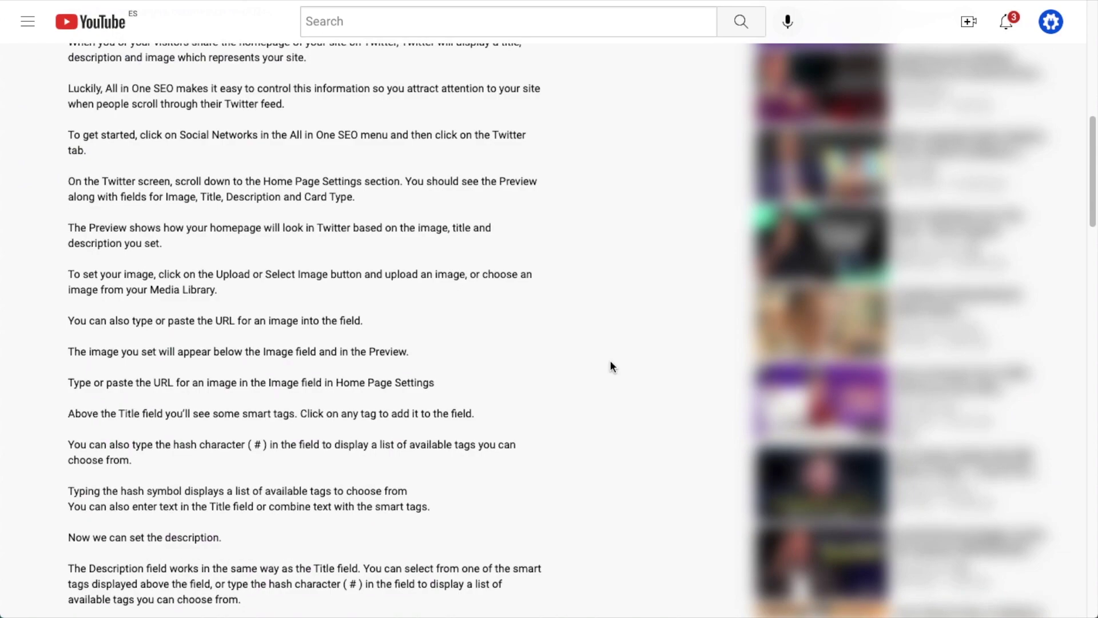
scroll(610, 366, "down", 12)
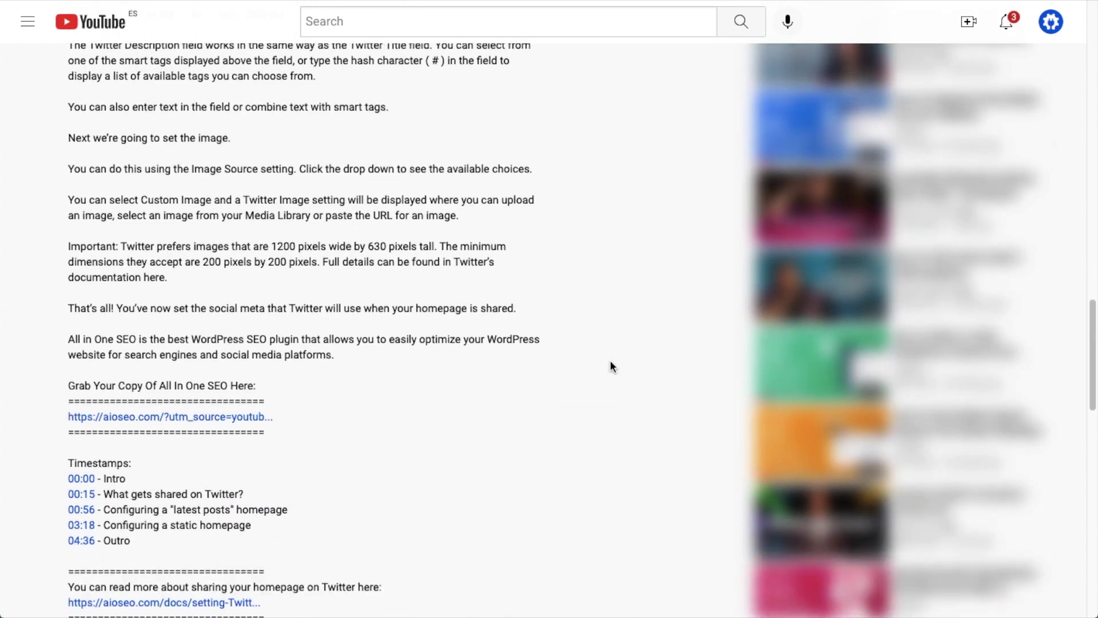